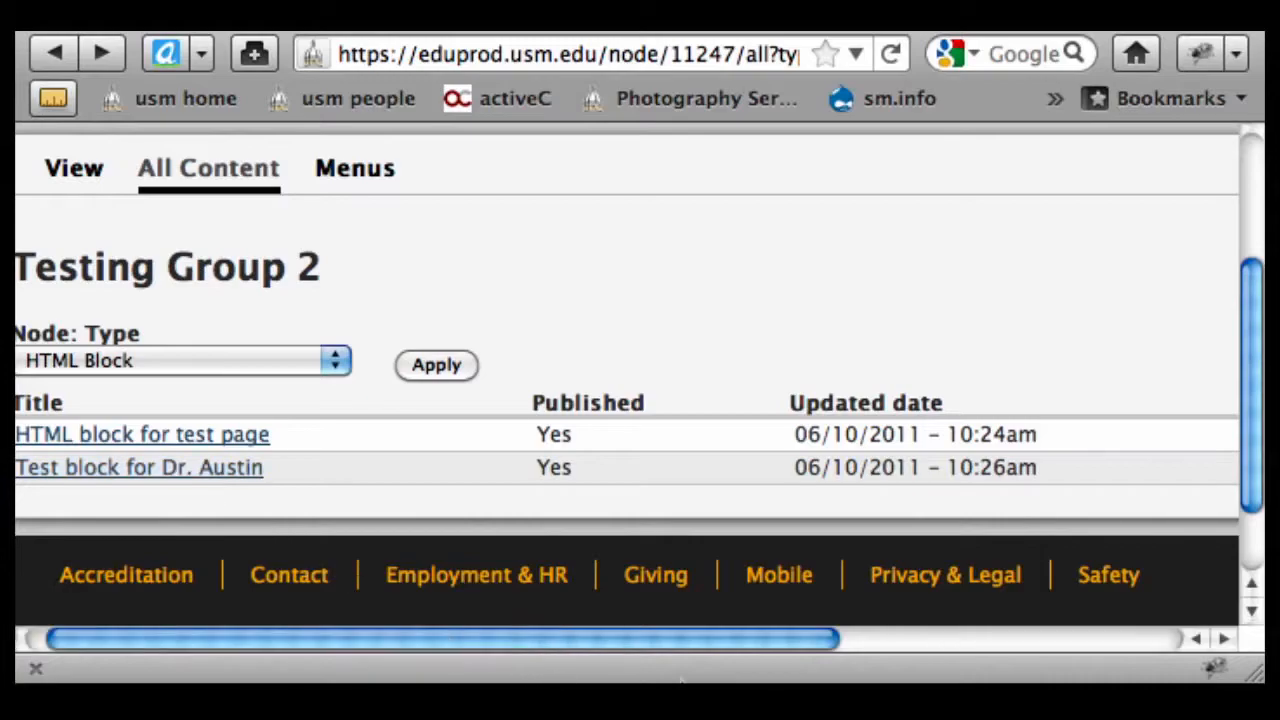
Open the edit form of the second HTML Block, the bio test block
left_click_drag(677, 655, 1034, 643)
left_click(1025, 470)
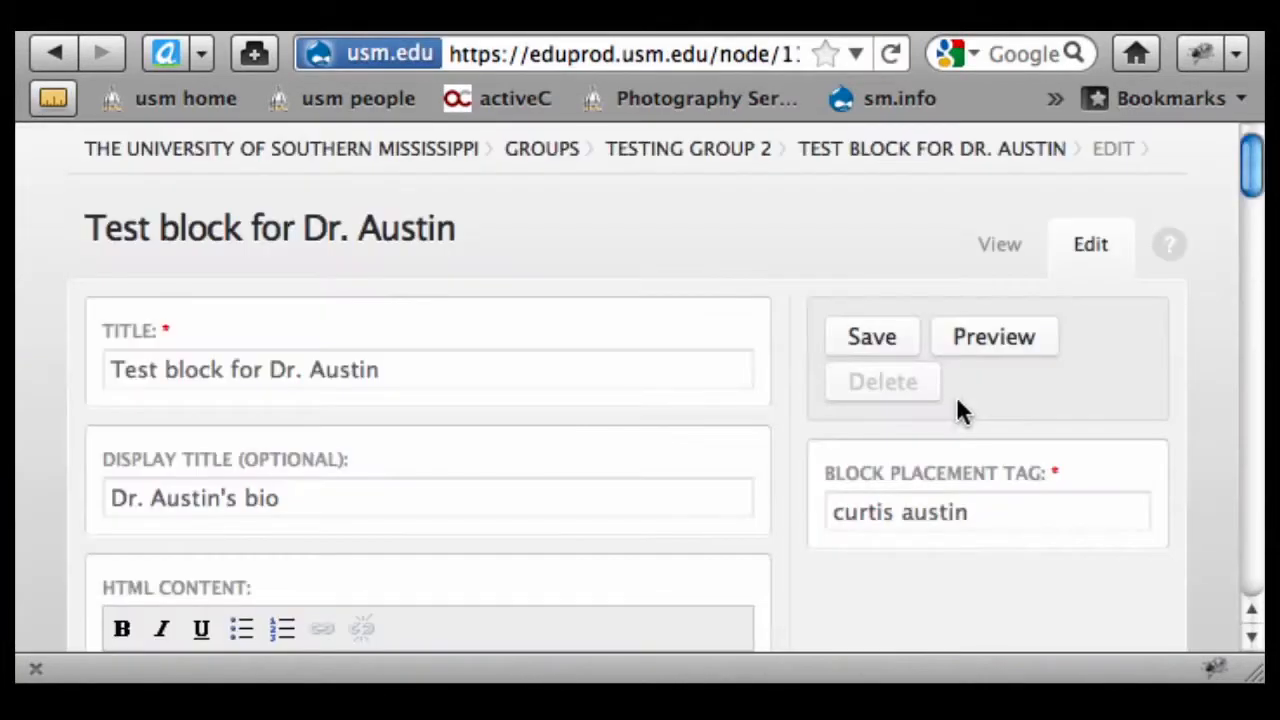
Inspect the bio block's Block Placement Tag without changing it, then return to the content list
left_click(971, 524)
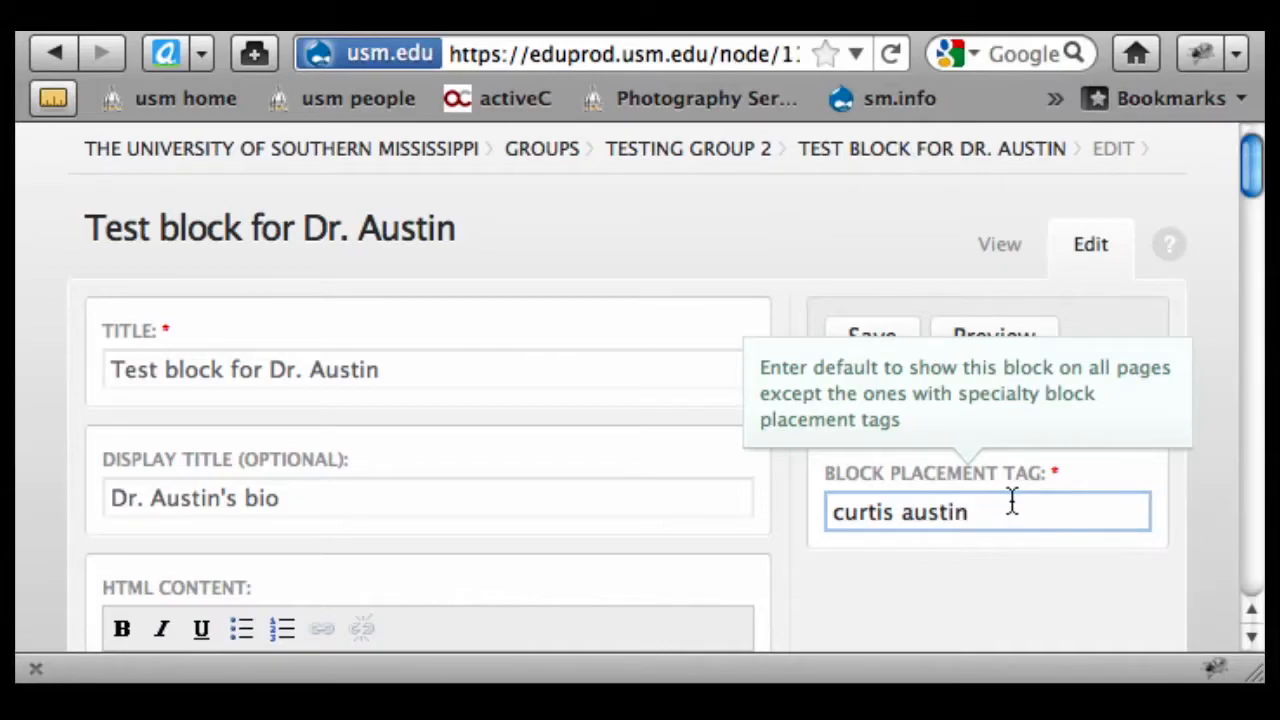
scroll(999, 552, "down", 5)
scroll(997, 562, "down", 10)
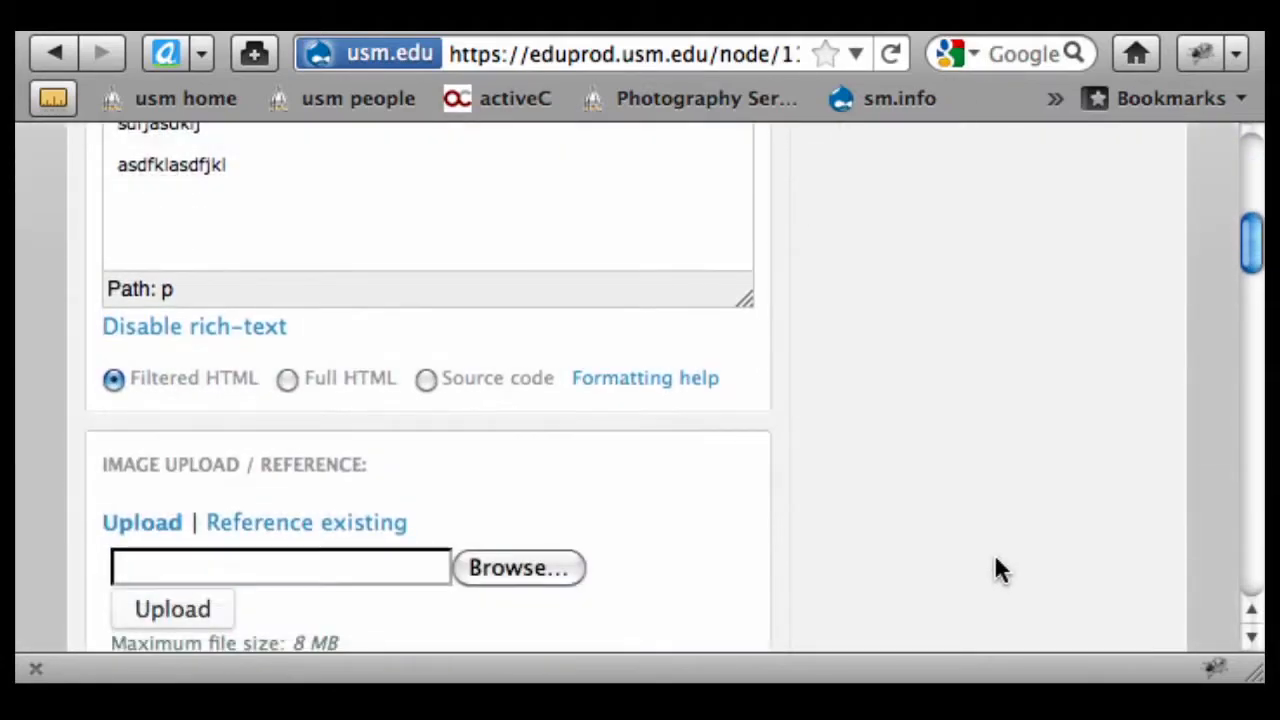
scroll(987, 560, "down", 3)
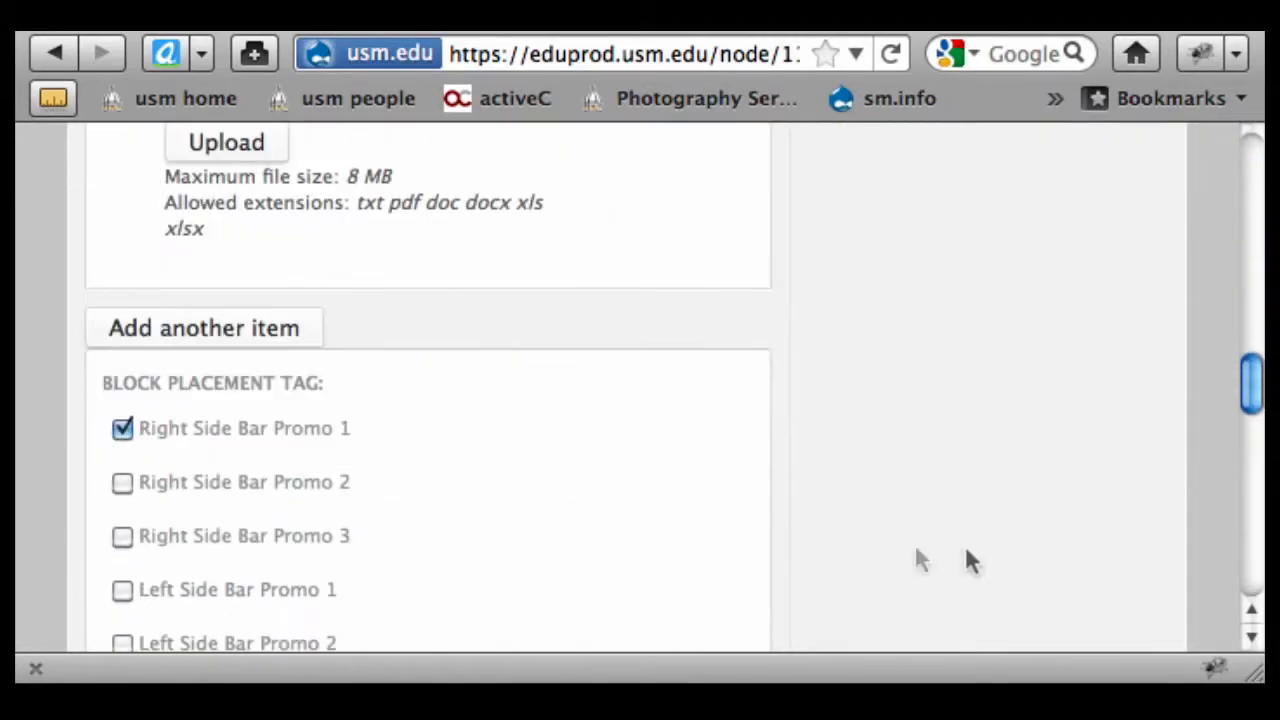
scroll(1115, 340, "up", 10)
scroll(1100, 322, "up", 10)
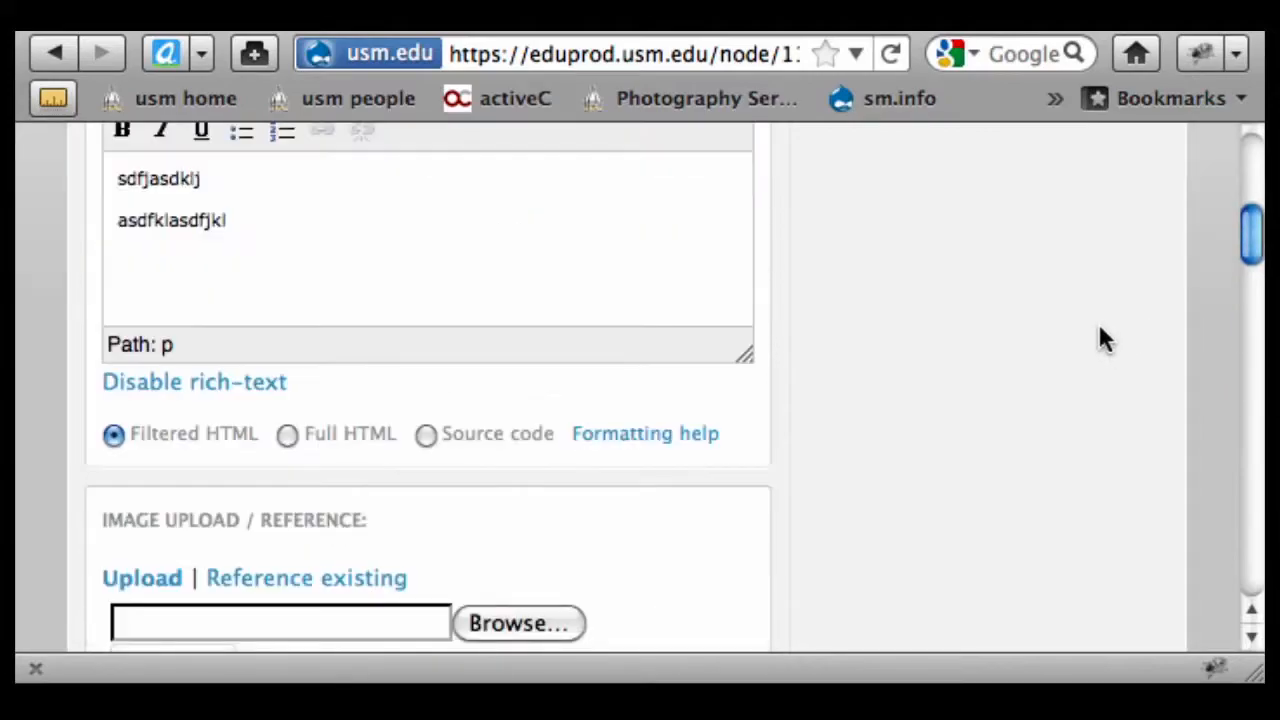
triple_click(968, 511)
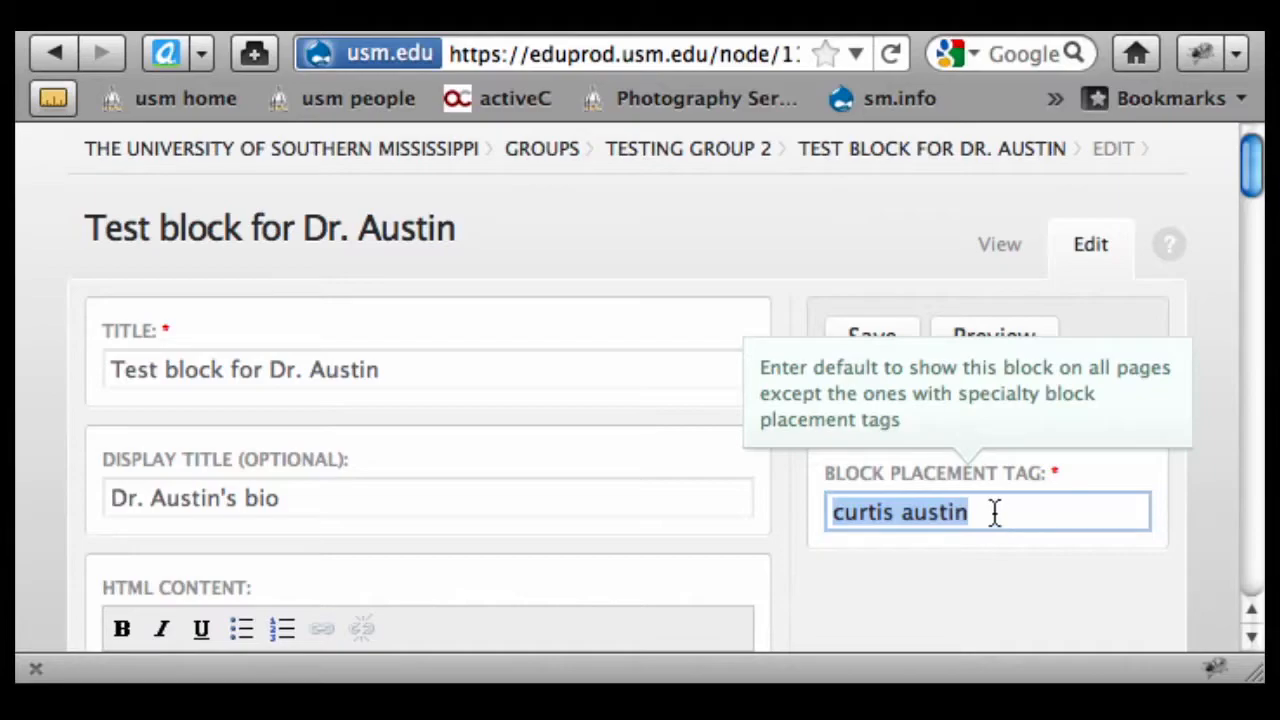
key("Down")
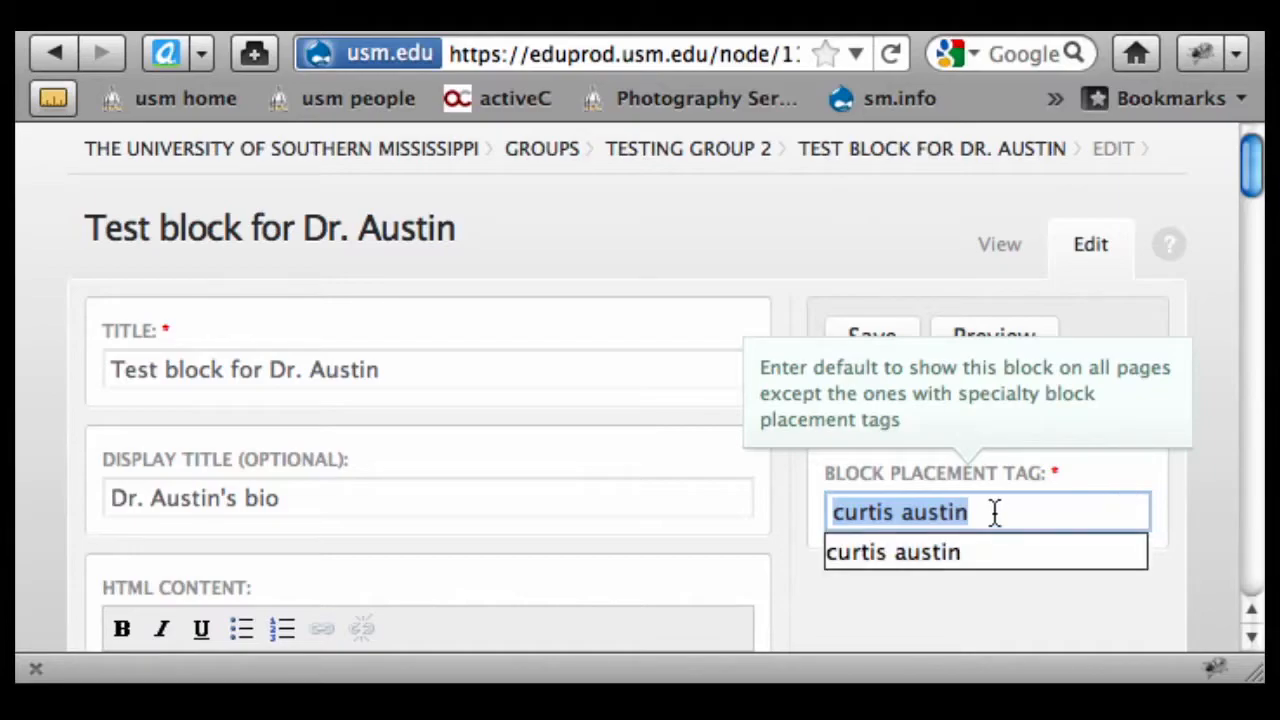
left_click(834, 612)
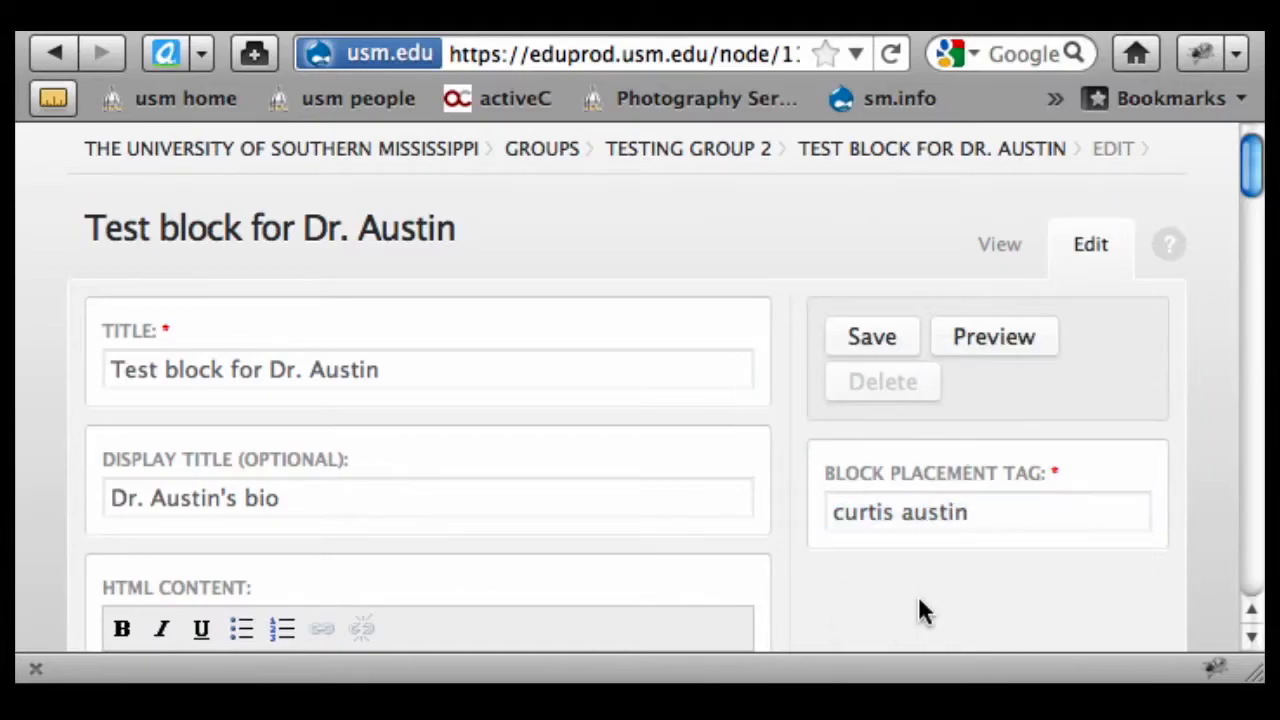
left_click(54, 53)
Filter the Testing Group 2 content list to the Page content type
left_click_drag(459, 638, 101, 628)
left_click(244, 368)
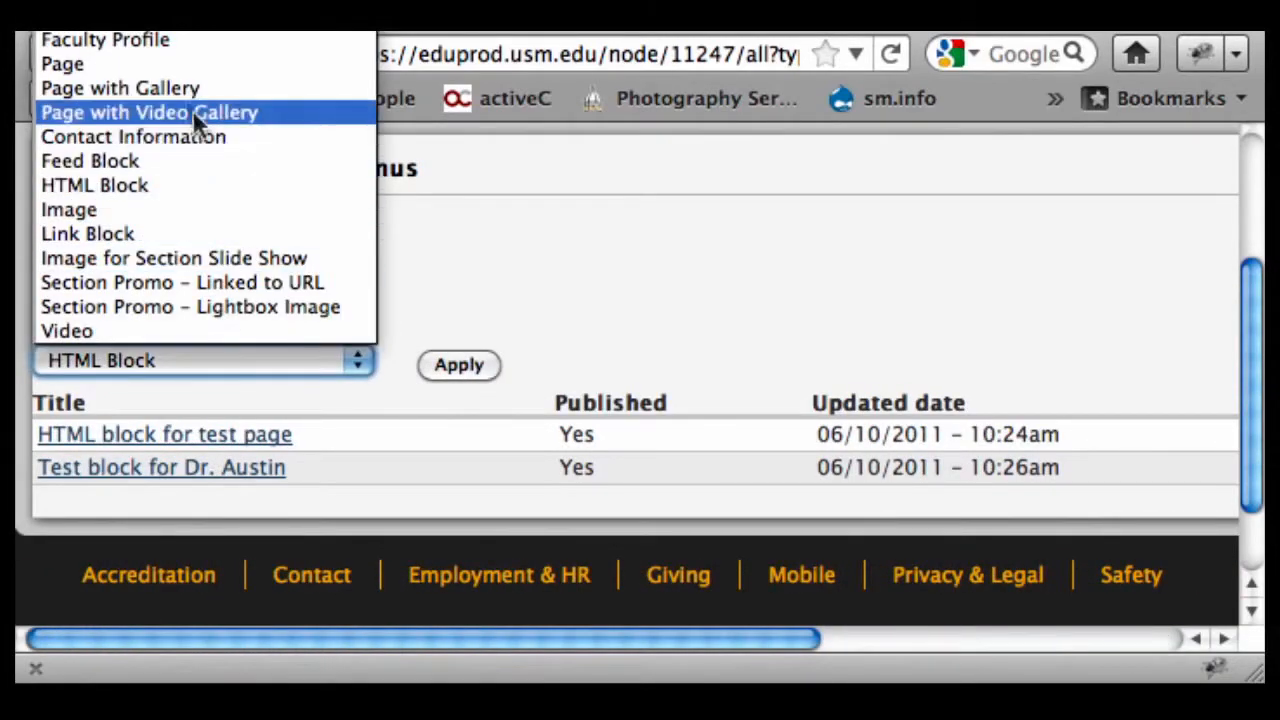
left_click(168, 61)
left_click(445, 370)
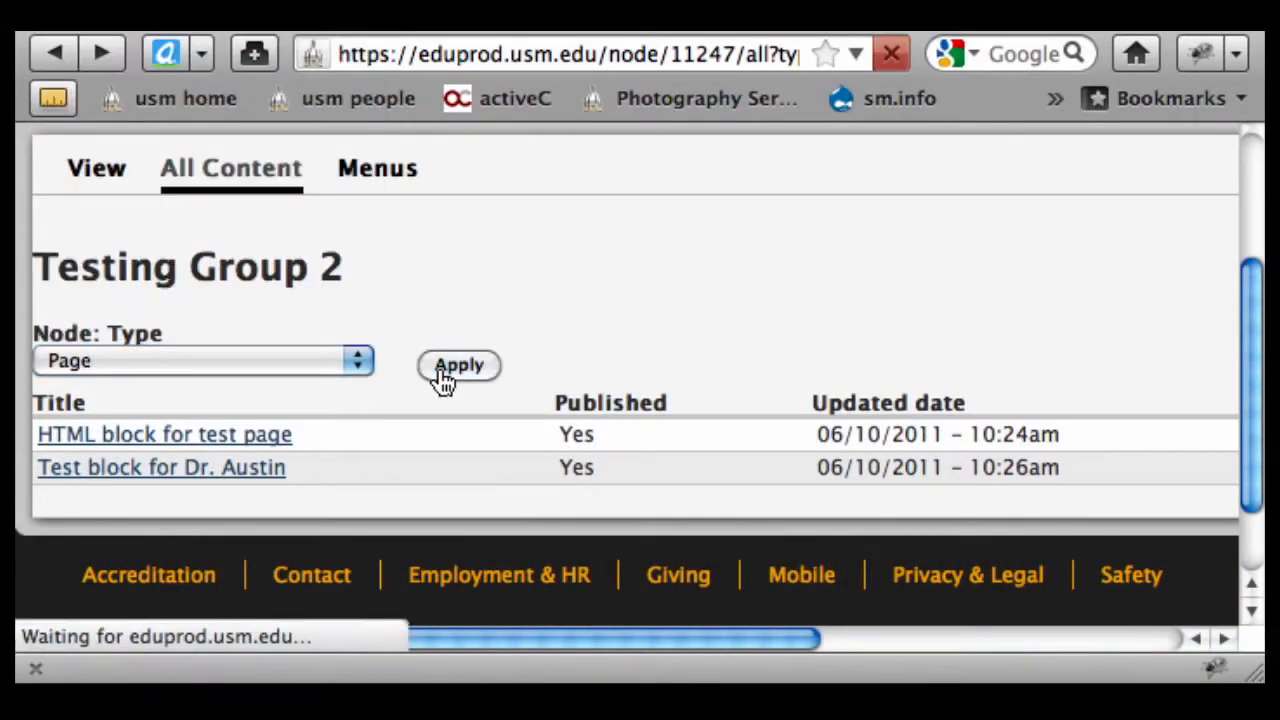
Open the Welcome page's edit form from the filtered list
scroll(508, 404, "down", 3)
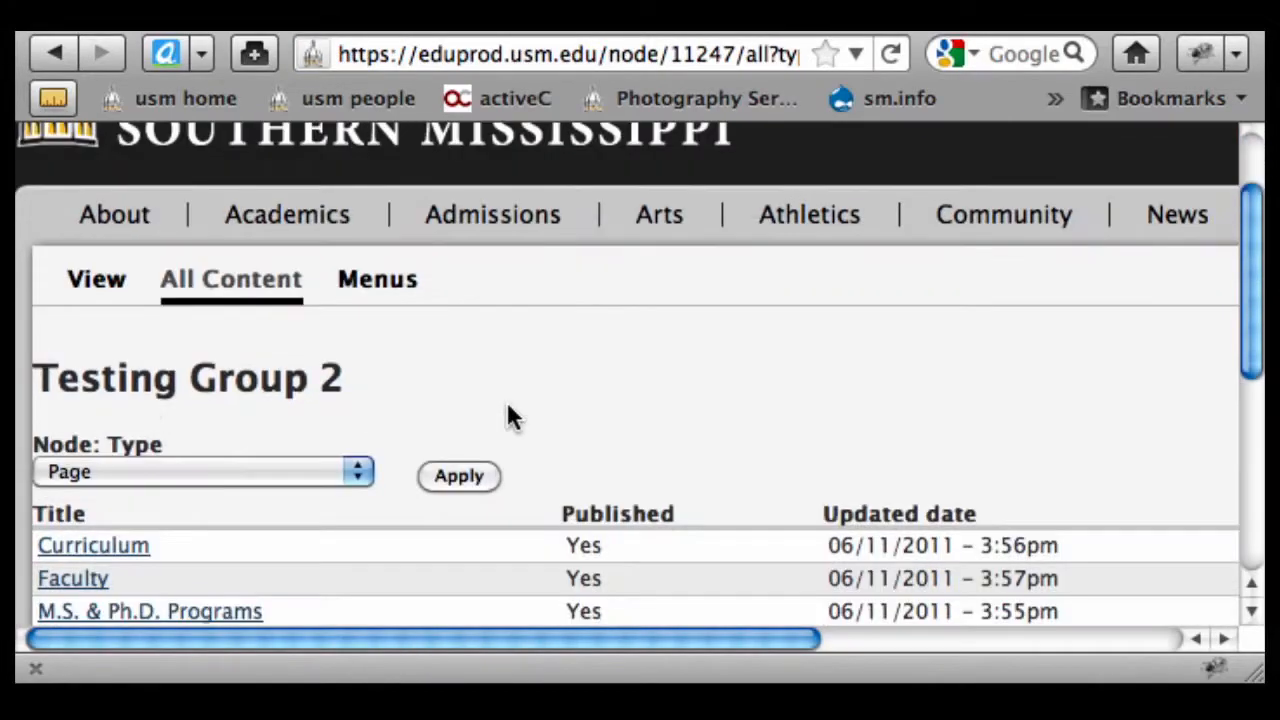
scroll(508, 410, "down", 2)
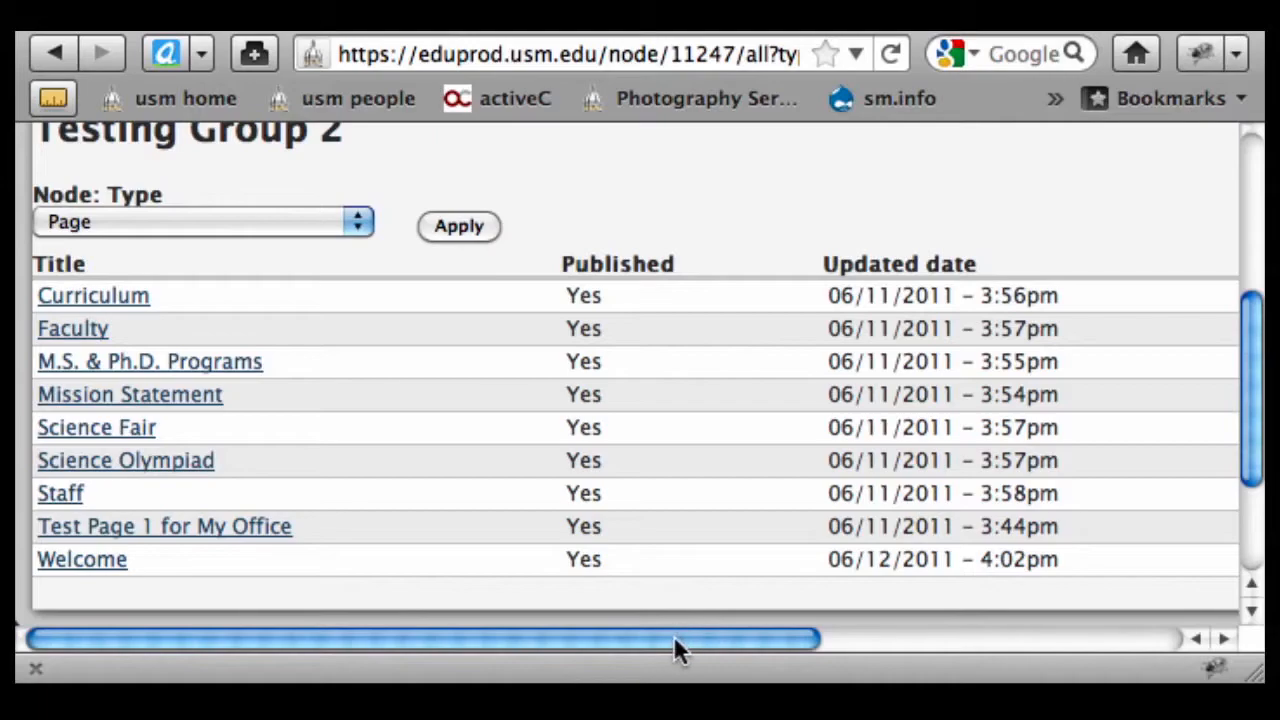
left_click_drag(675, 635, 923, 635)
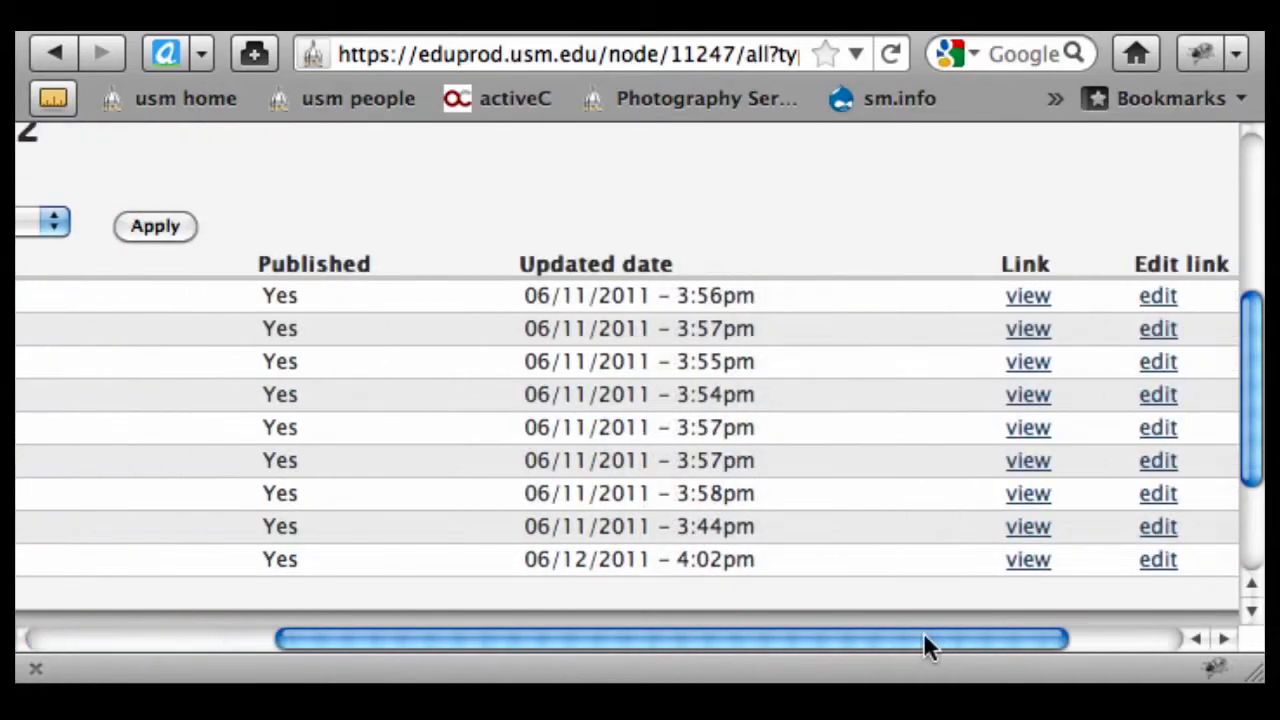
left_click(1162, 564)
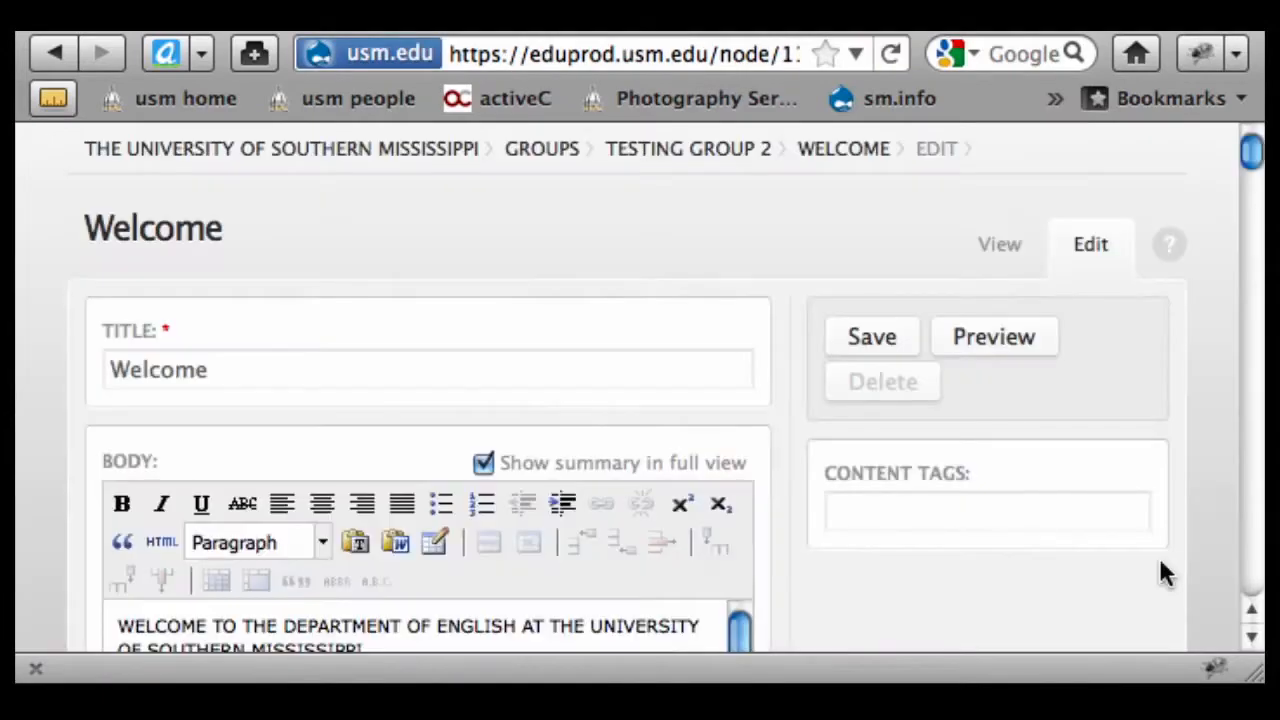
Enter the bio block's tag, a person's name, as the Welcome page's Block Placement Tag and save
scroll(1003, 550, "down", 4)
scroll(940, 410, "down", 10)
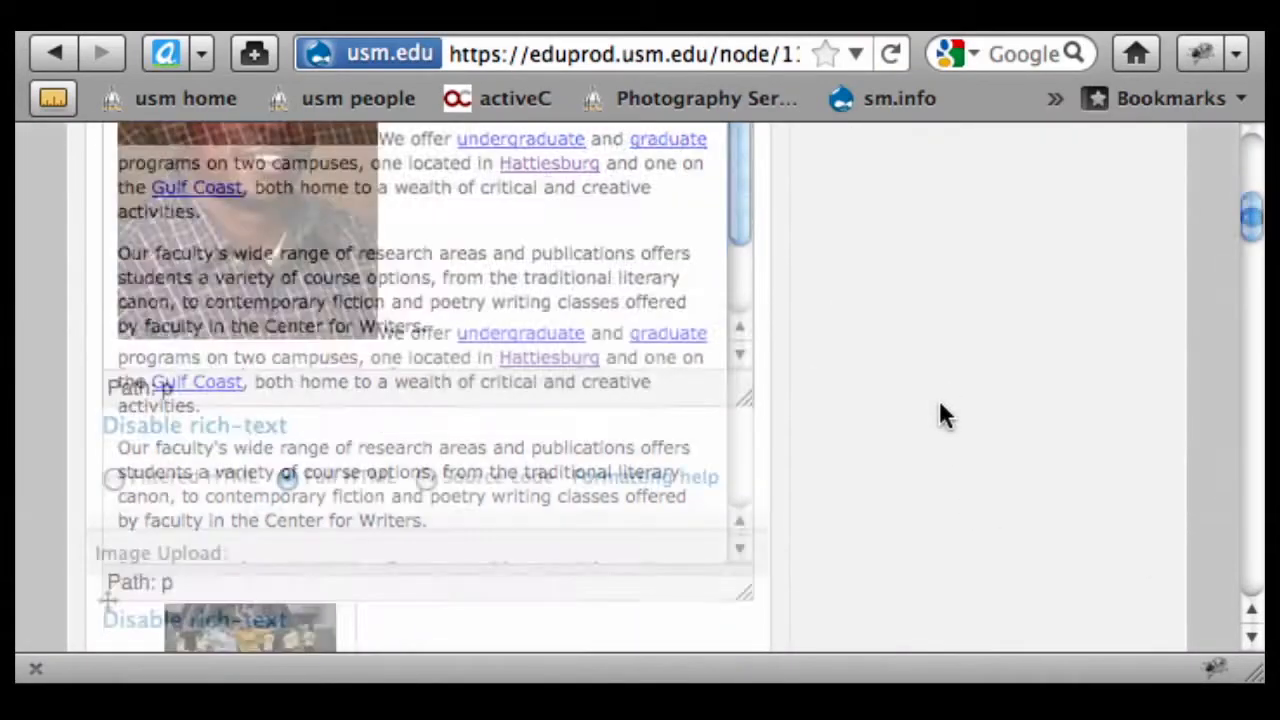
scroll(938, 404, "down", 10)
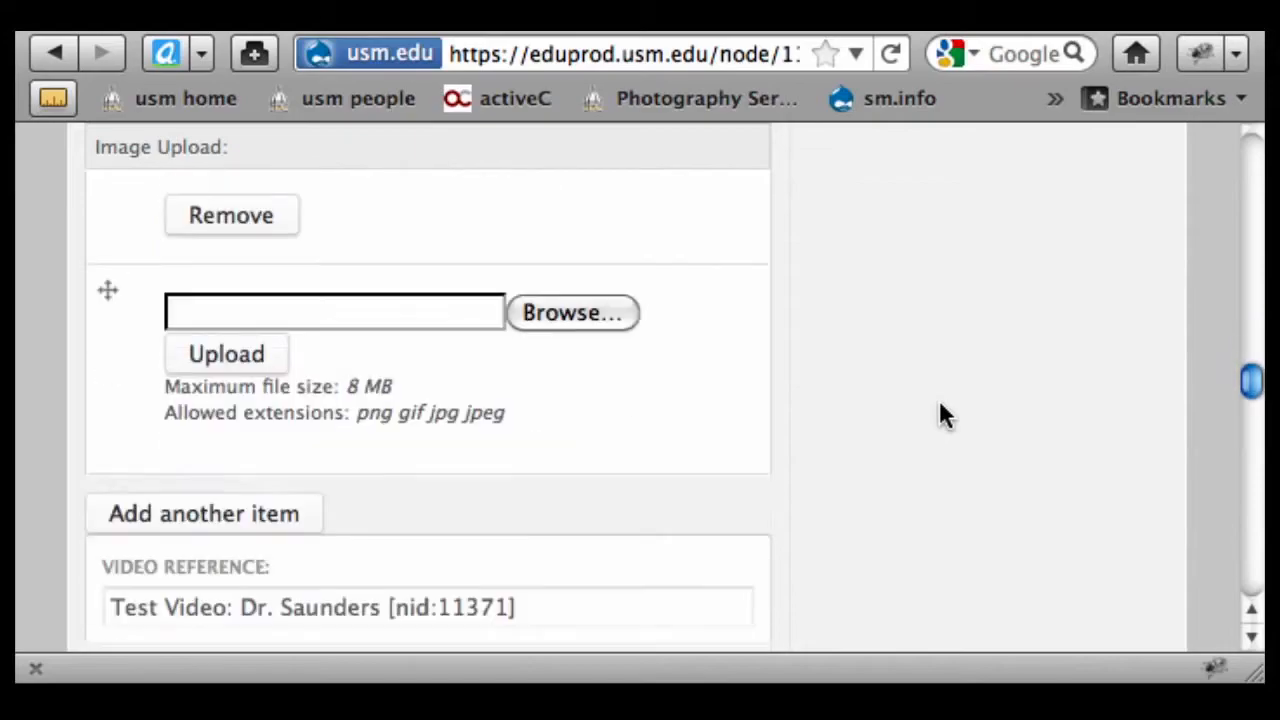
scroll(938, 398, "down", 10)
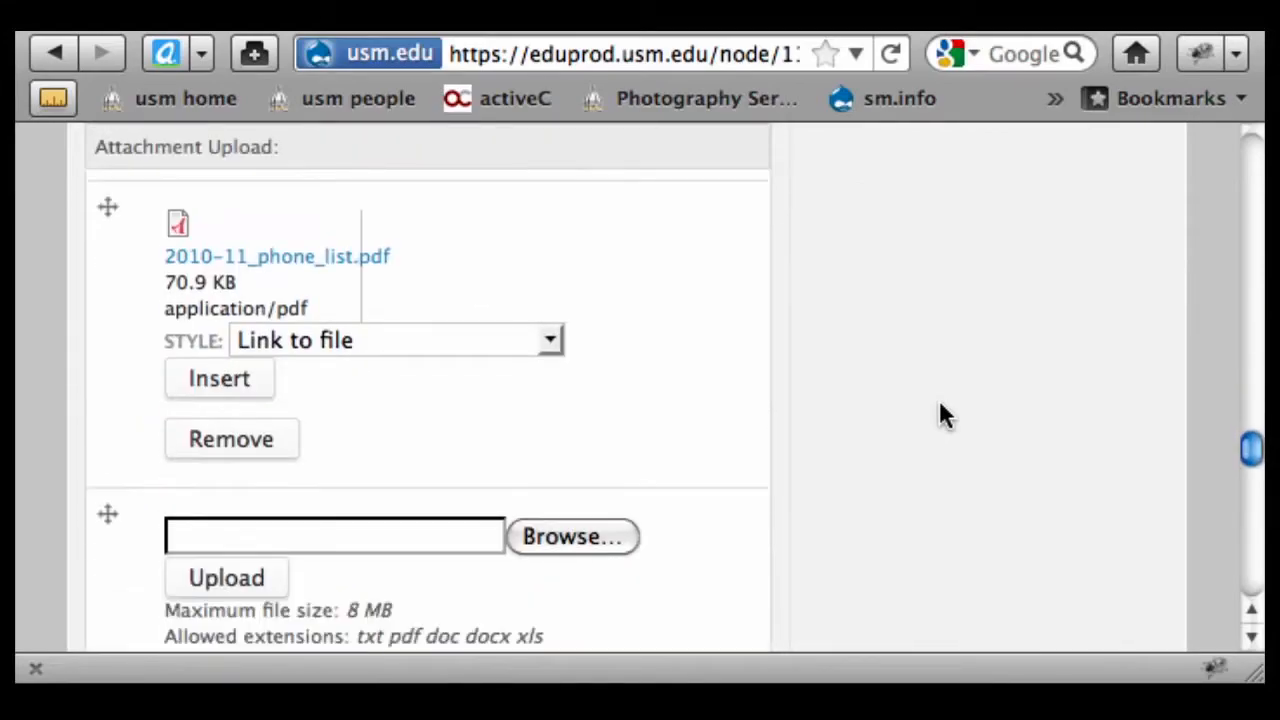
left_click(224, 405)
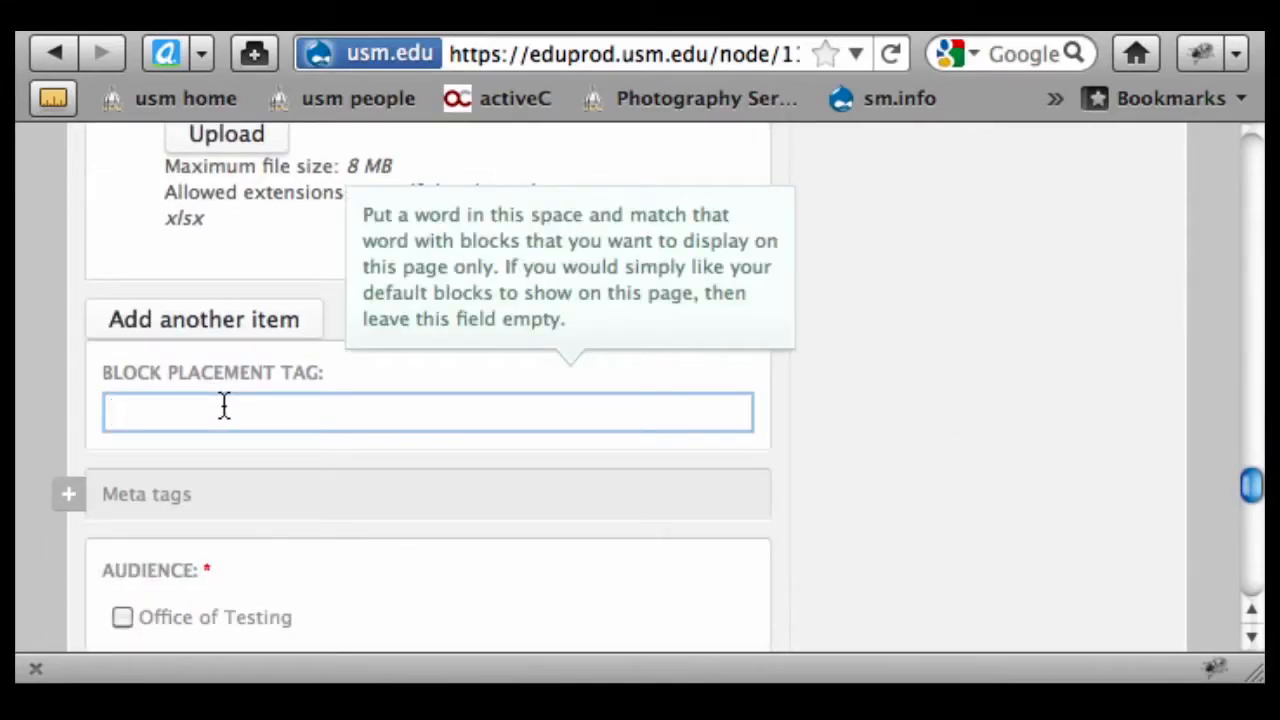
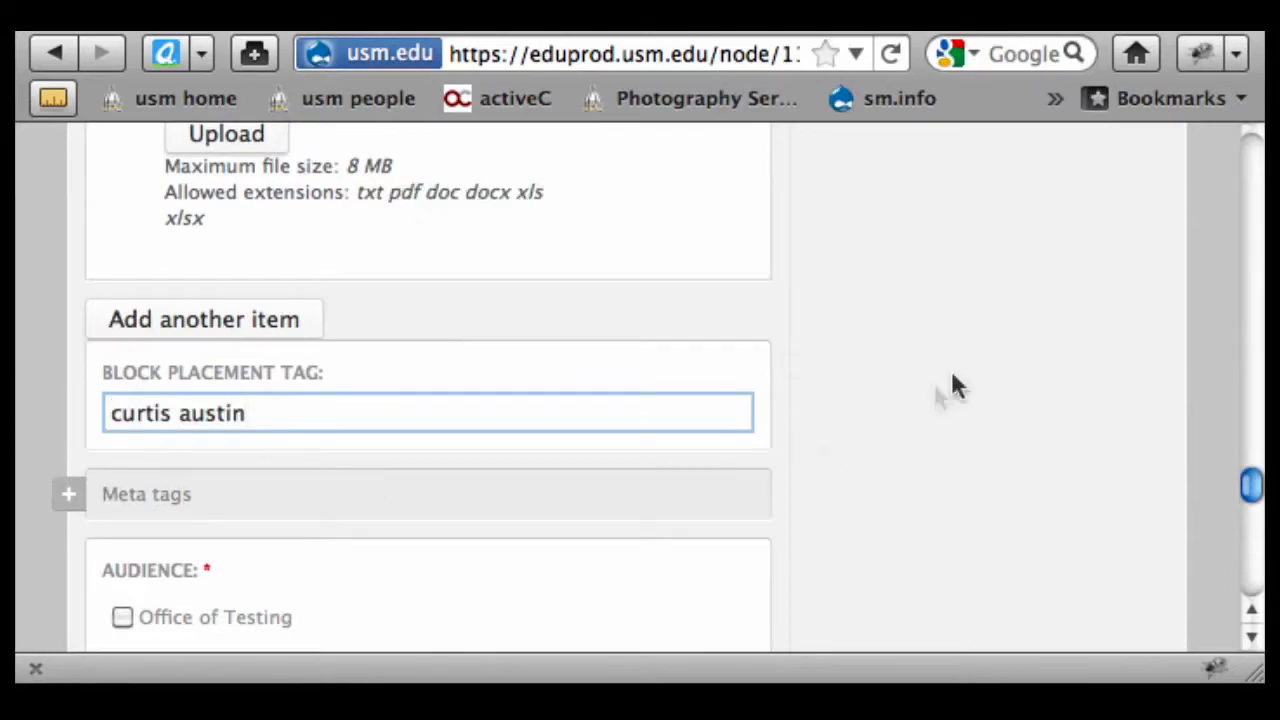
scroll(1006, 360, "up", 10)
scroll(1006, 362, "up", 15)
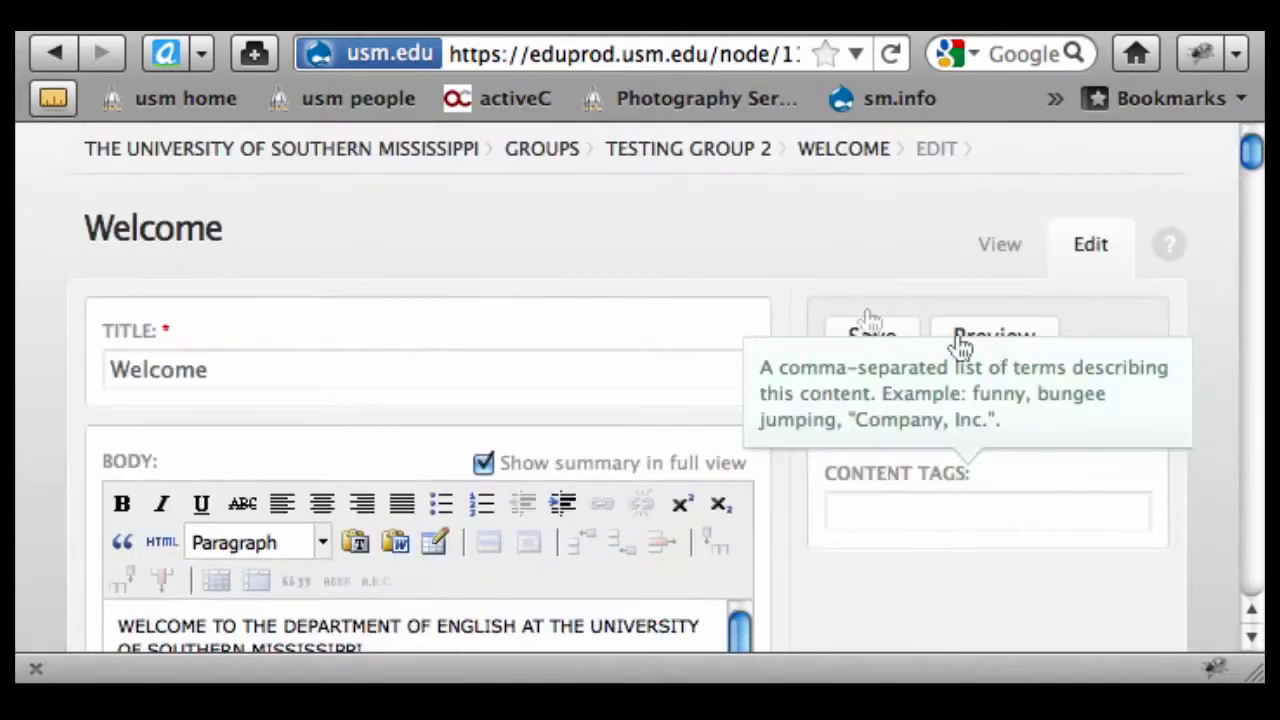
left_click(845, 350)
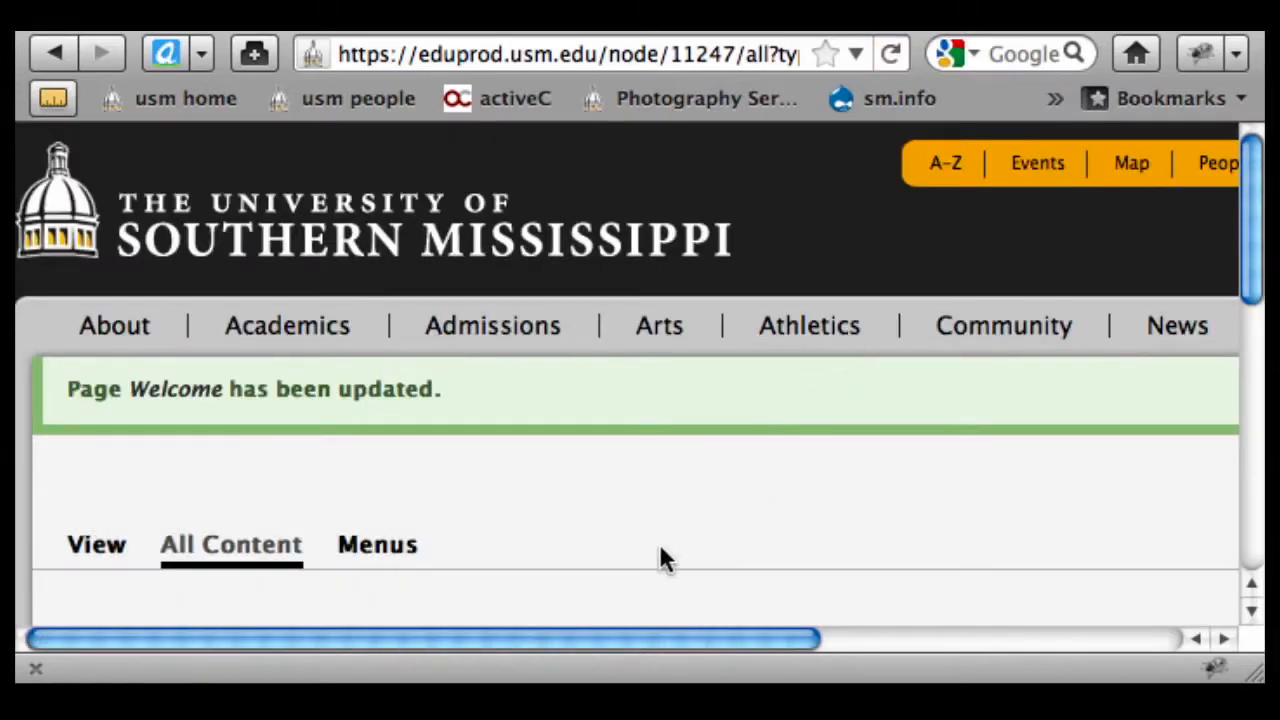
View the Welcome page and scroll to find the bio block in its sidebar
scroll(659, 543, "down", 10)
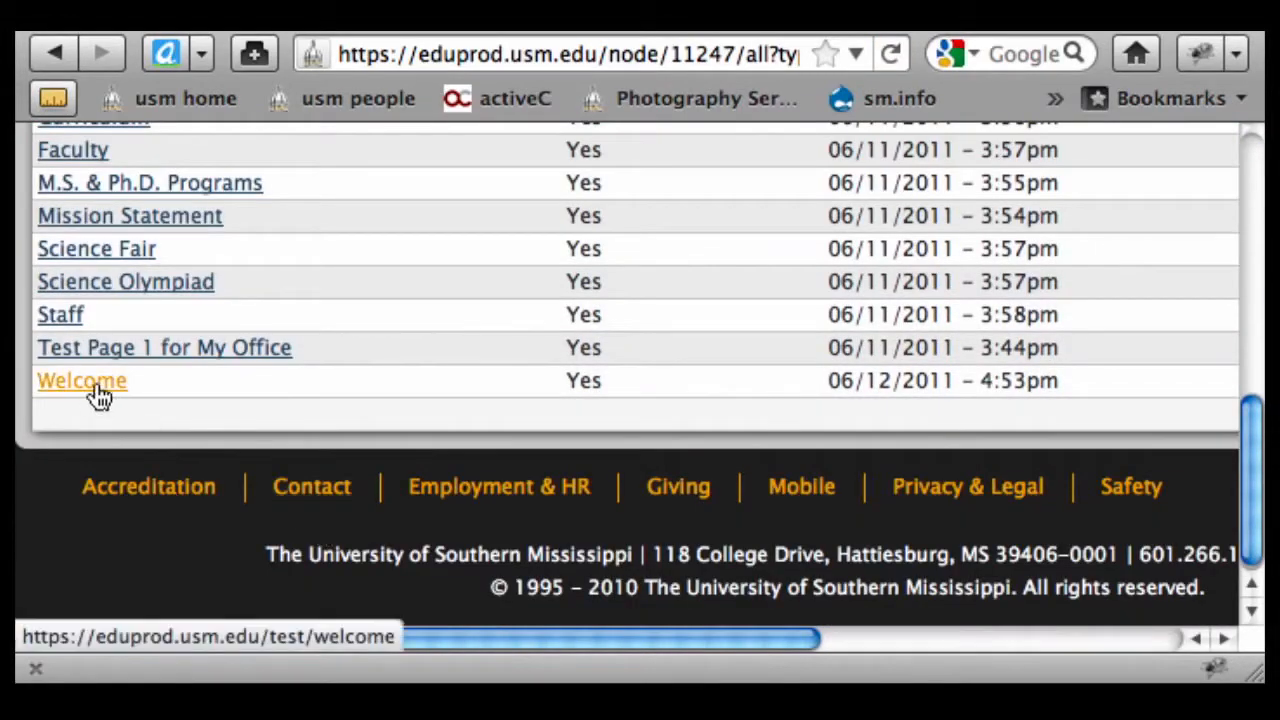
left_click(88, 388)
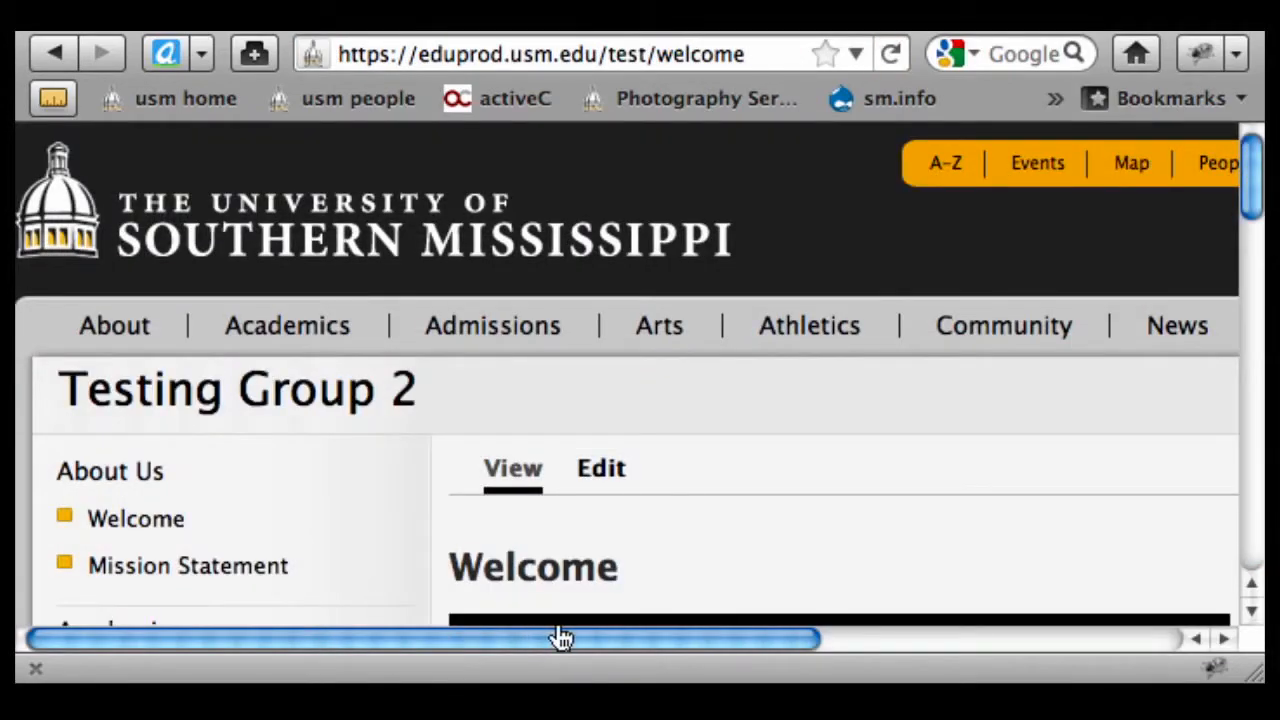
left_click_drag(560, 638, 1080, 594)
scroll(1096, 470, "down", 5)
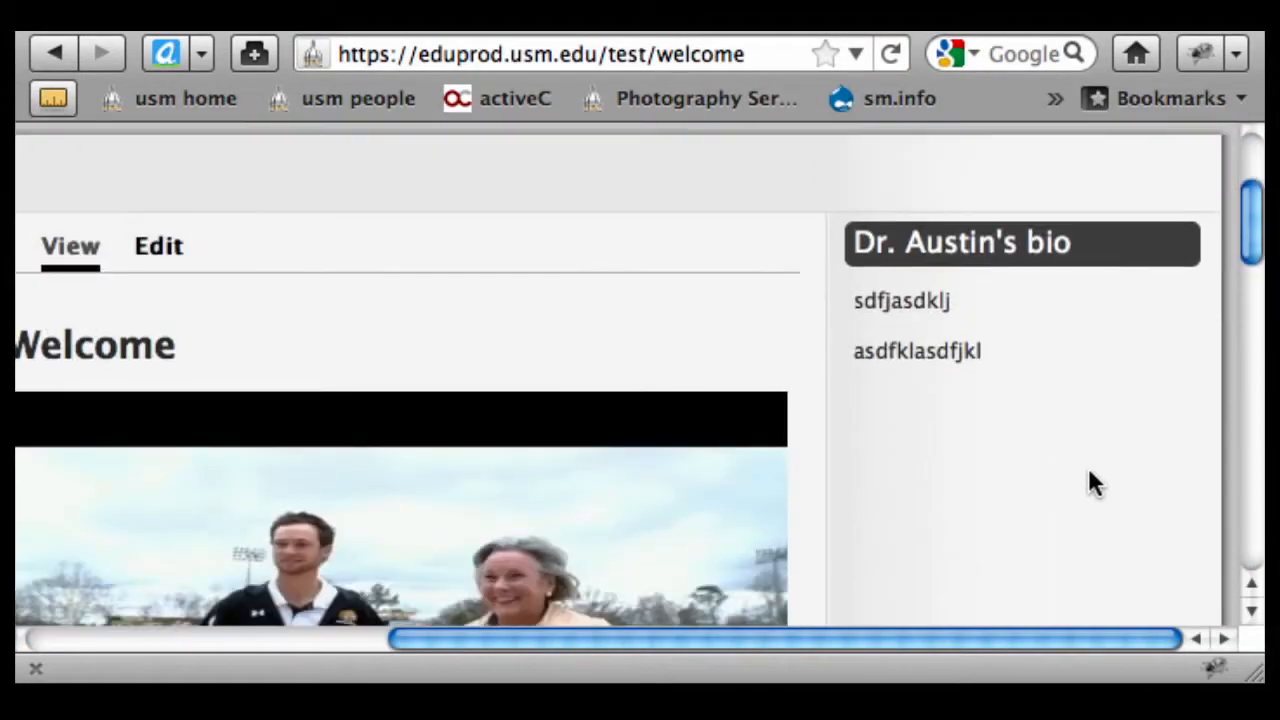
scroll(1089, 473, "down", 2)
scroll(1089, 473, "up", 3)
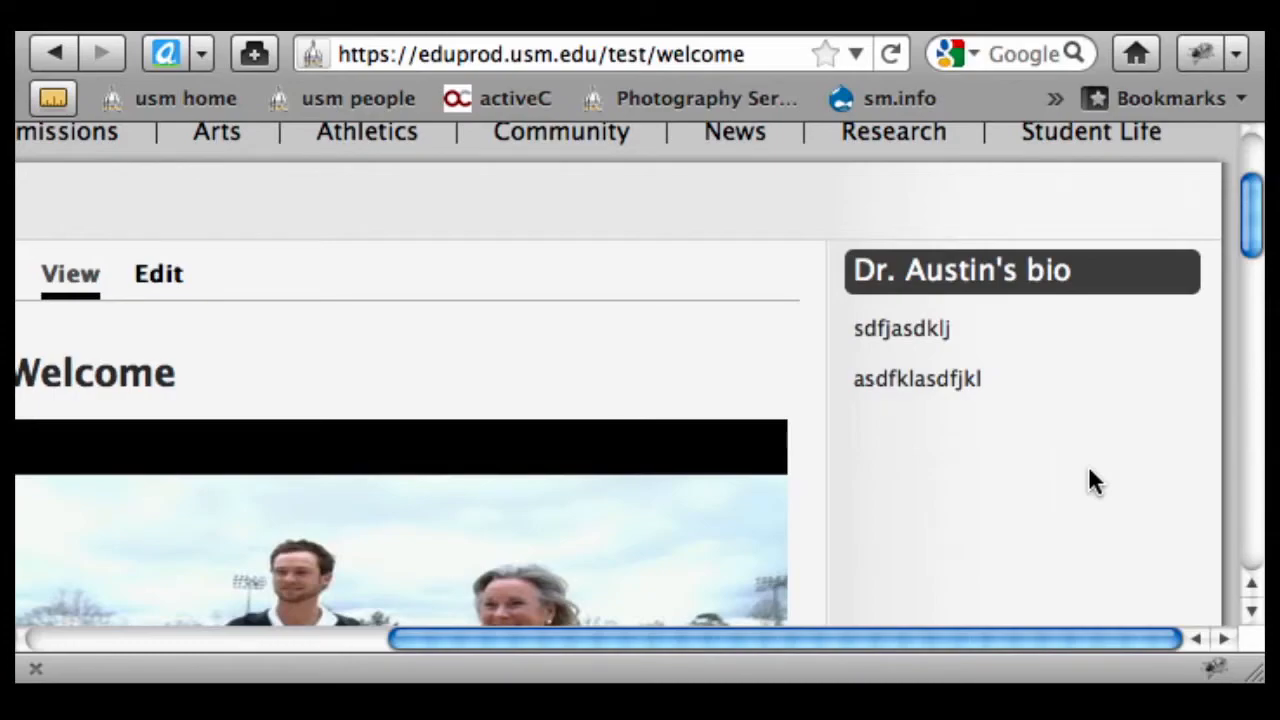
In the Welcome page's edit form, select and delete the entire Block Placement Tag
scroll(1088, 478, "up", 3)
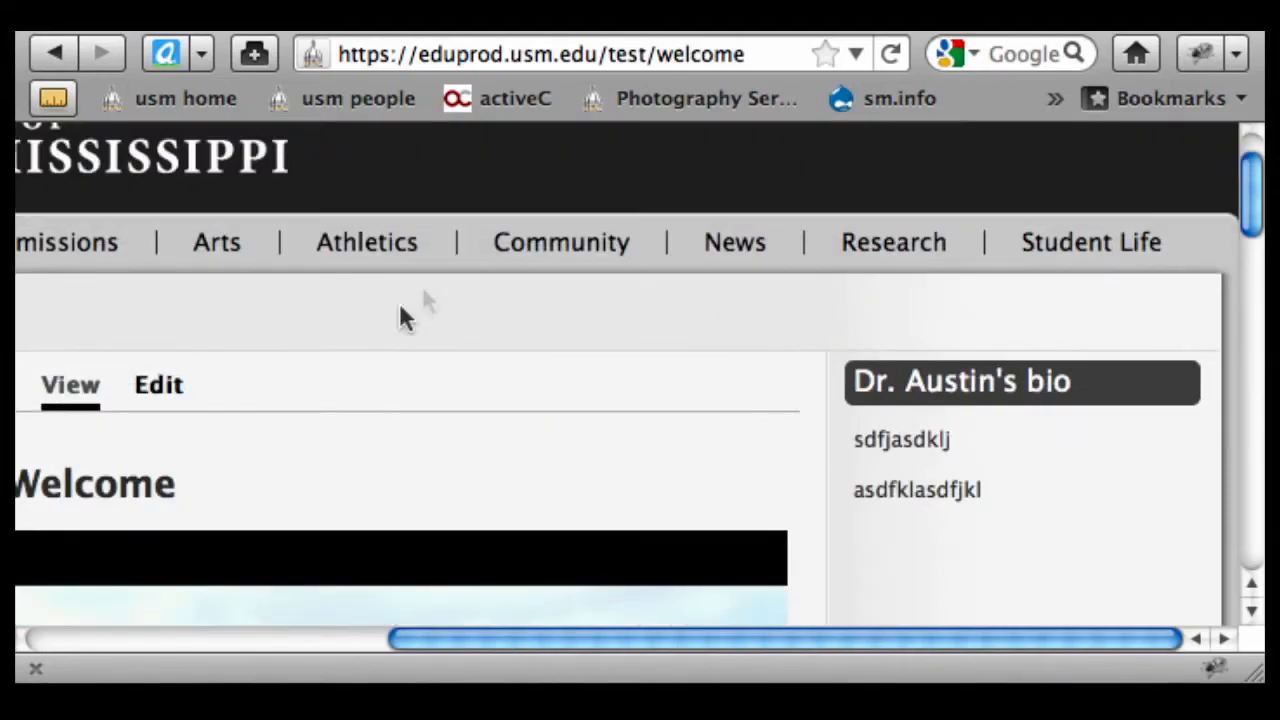
left_click(150, 400)
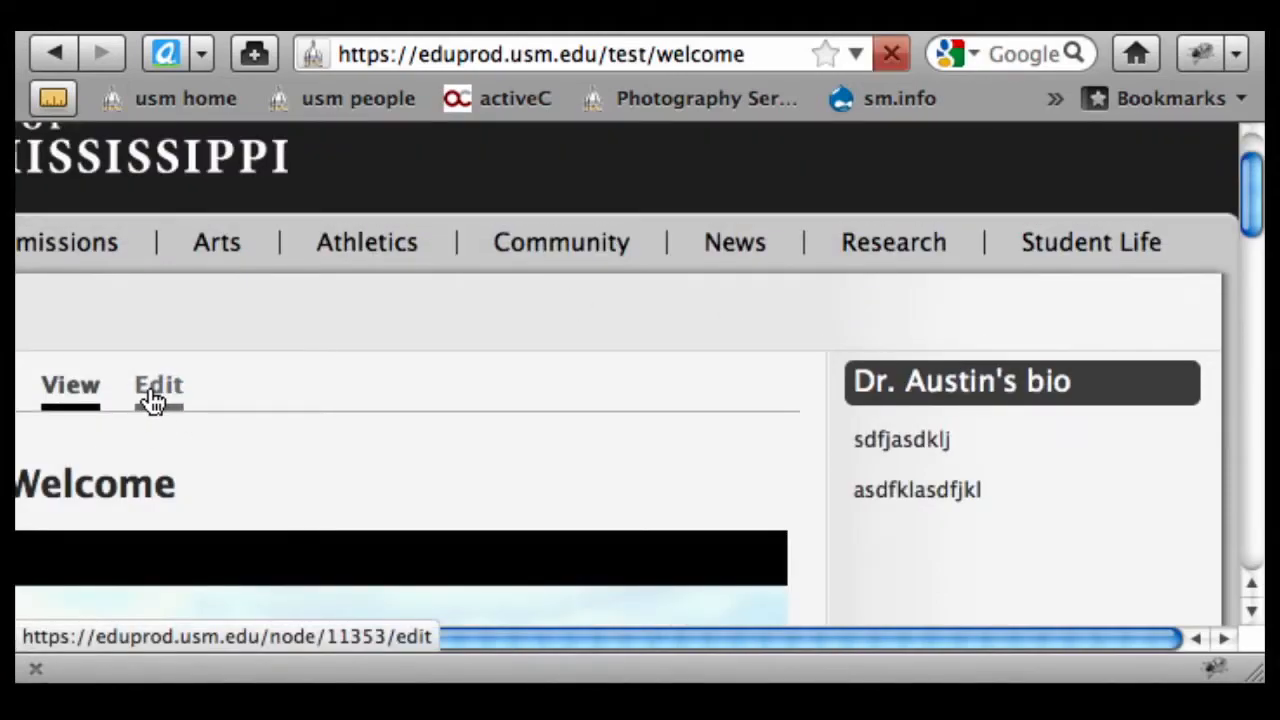
scroll(905, 445, "down", 5)
scroll(619, 433, "down", 10)
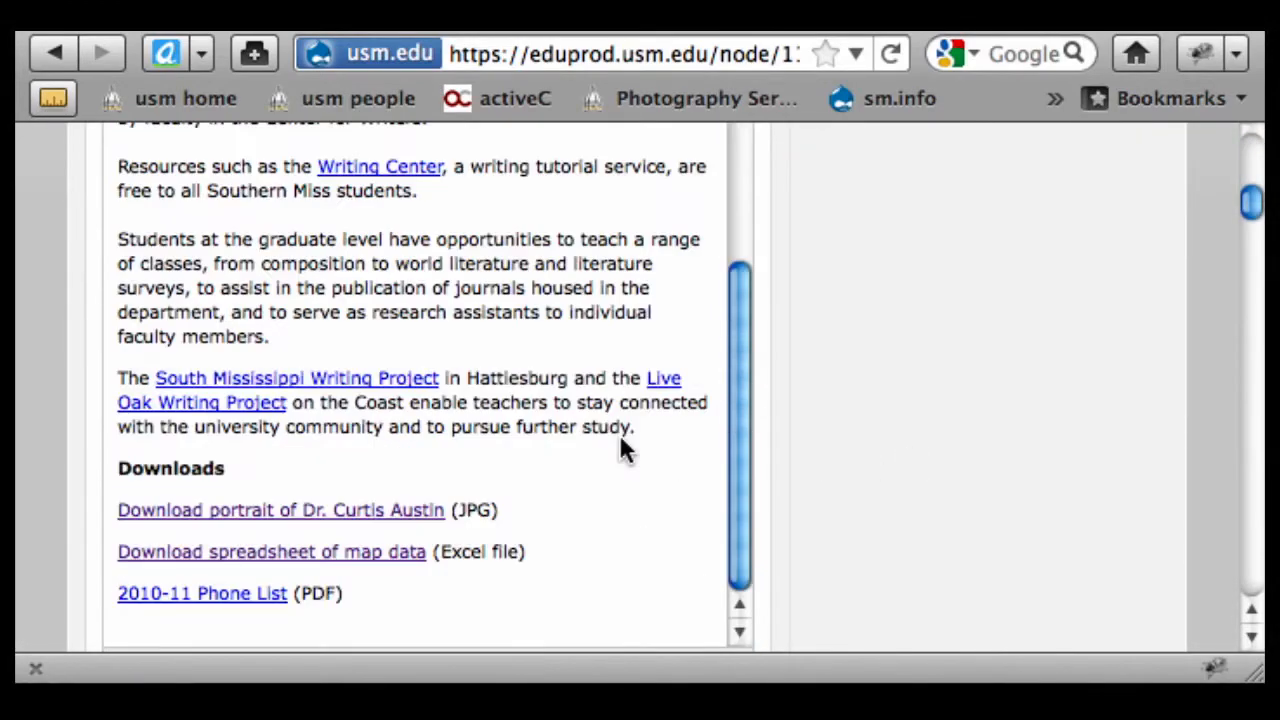
scroll(857, 427, "up", 1)
scroll(858, 432, "down", 15)
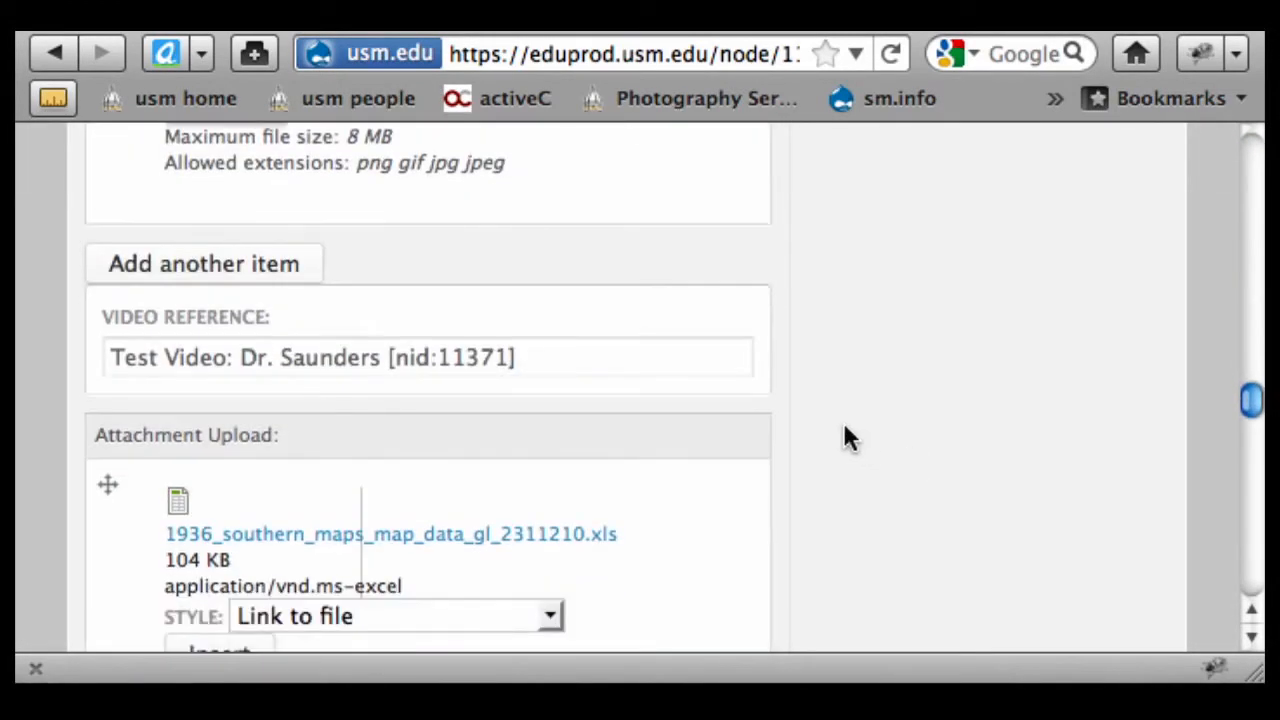
scroll(843, 434, "down", 15)
scroll(786, 413, "down", 10)
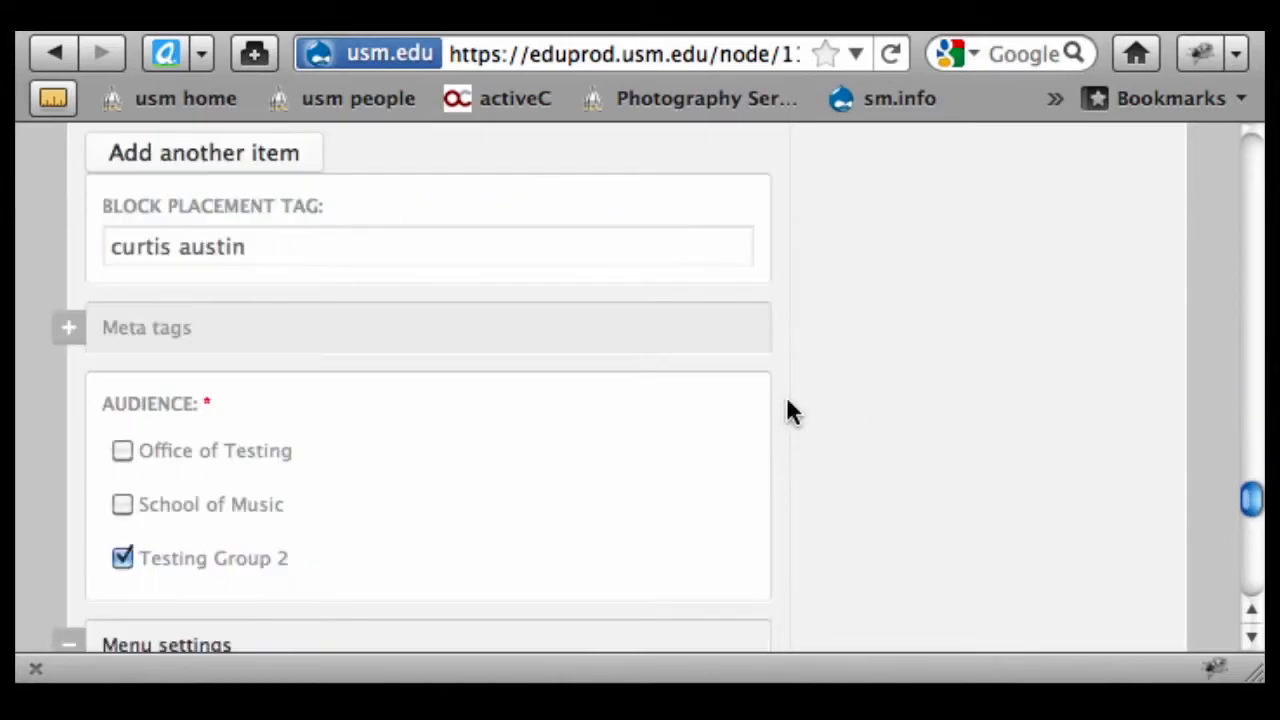
left_click(254, 251)
key("super+a")
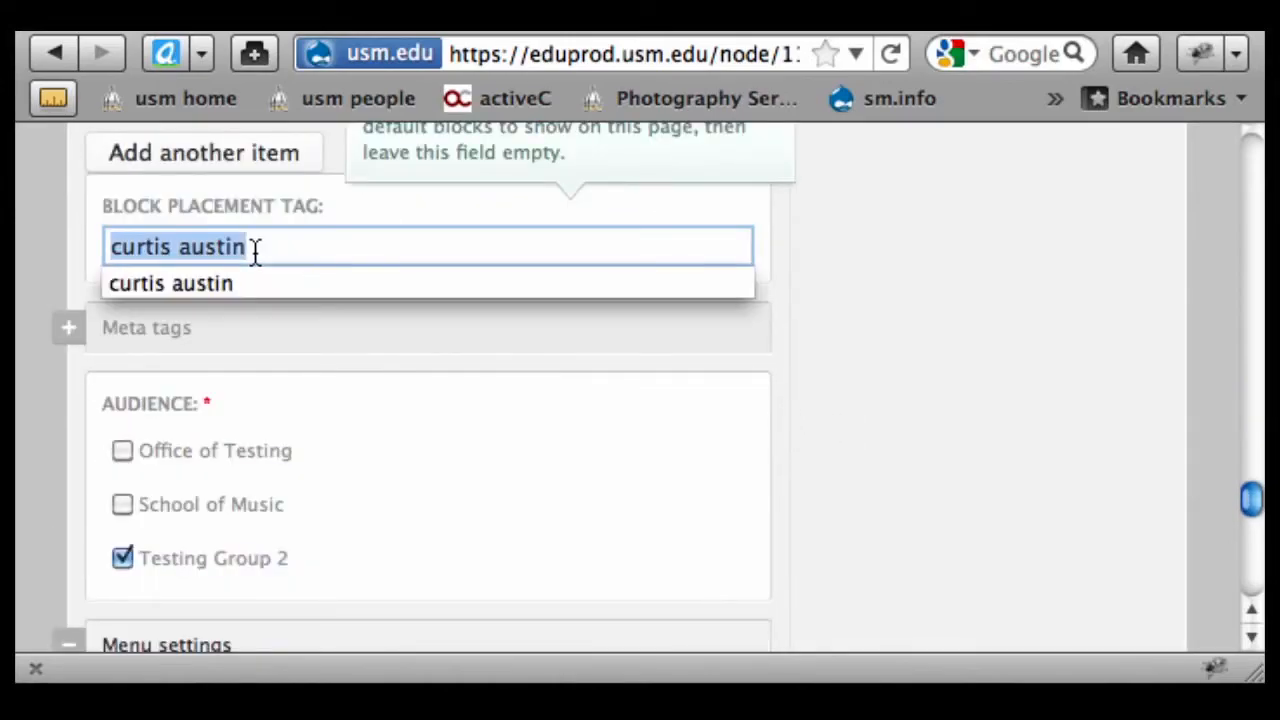
key("BackSpace")
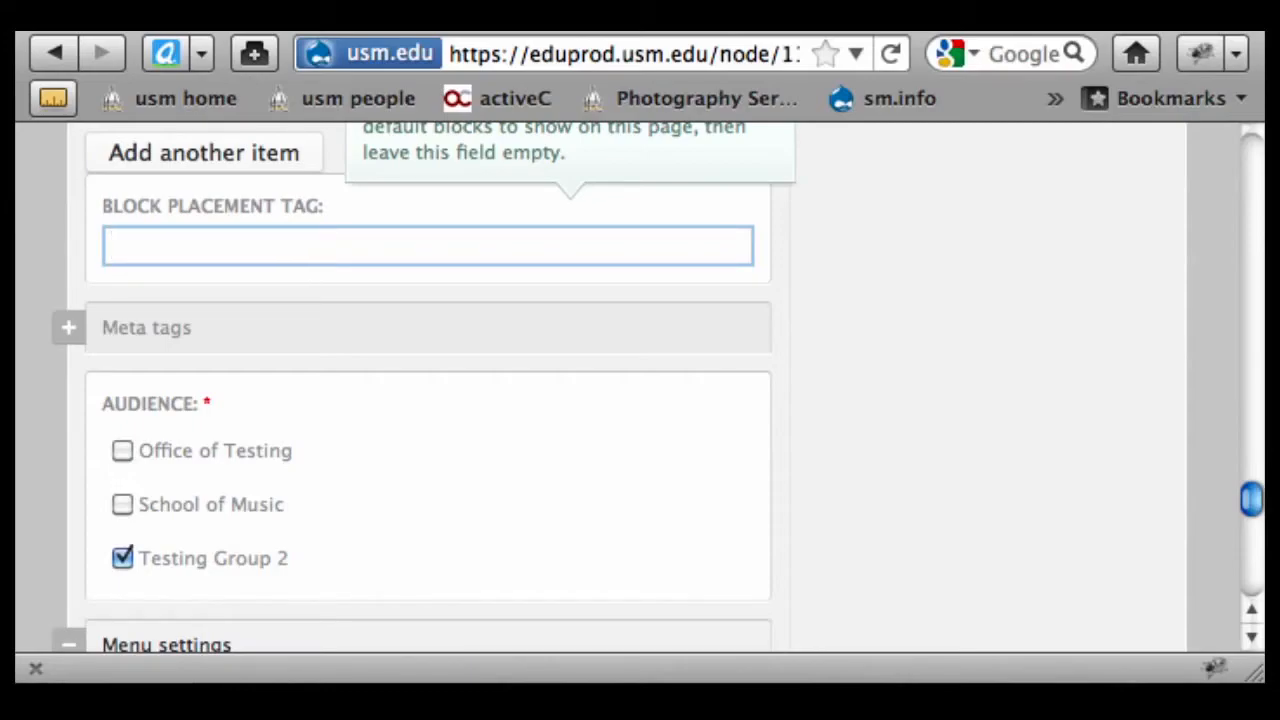
Try test entries such as 'no block' in the placement tag field
type("sdfjlsdkfjsld")
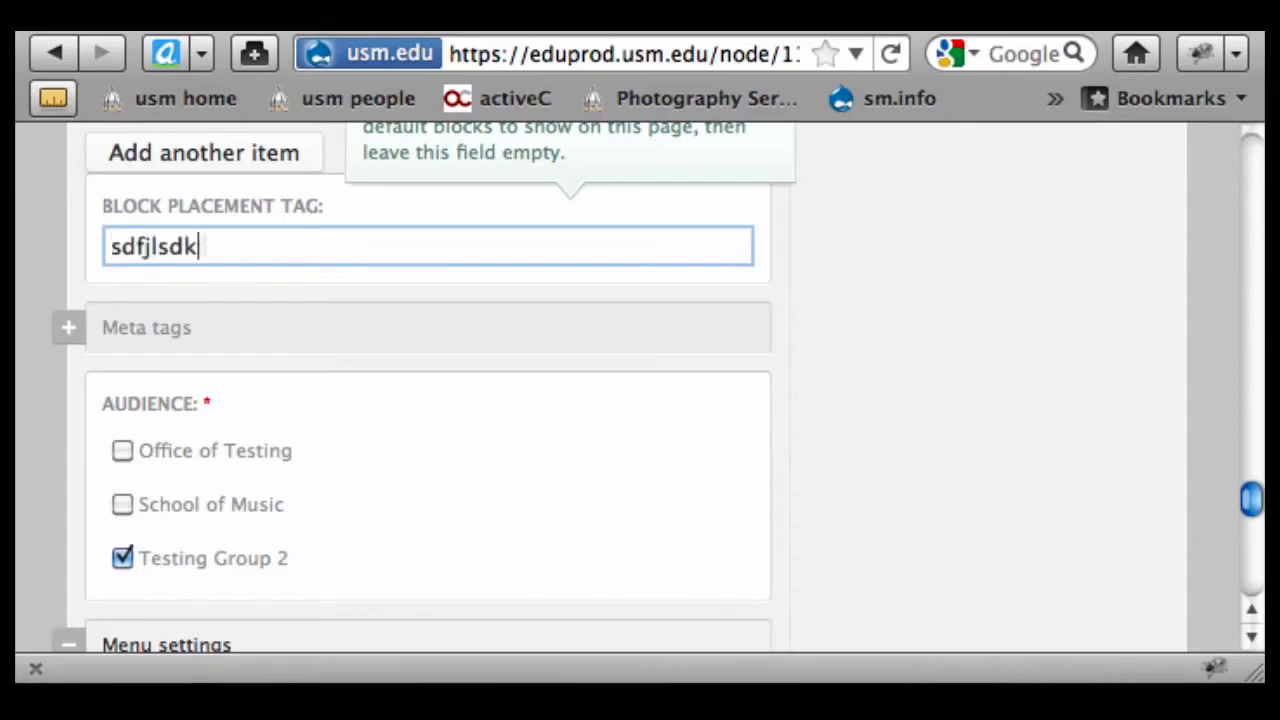
key("BackSpace")
key("BackSpace")
key("BackSpace")
key("BackSpace")
key("BackSpace")
key("BackSpace")
key("BackSpace")
key("BackSpace")
key("BackSpace")
key("BackSpace")
key("BackSpace")
key("BackSpace")
key("BackSpace")
type("no block")
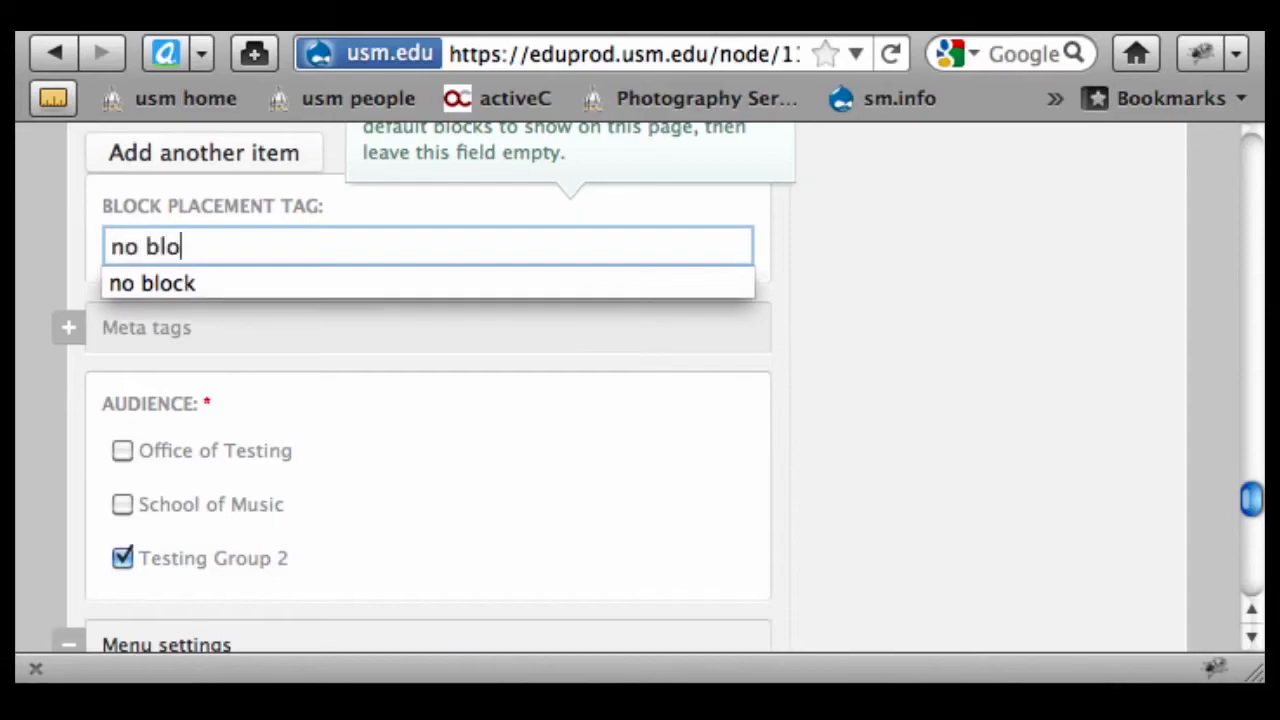
key("BackSpace")
key("BackSpace")
key("BackSpace")
key("BackSpace")
key("BackSpace")
key("BackSpace")
key("BackSpace")
key("BackSpace")
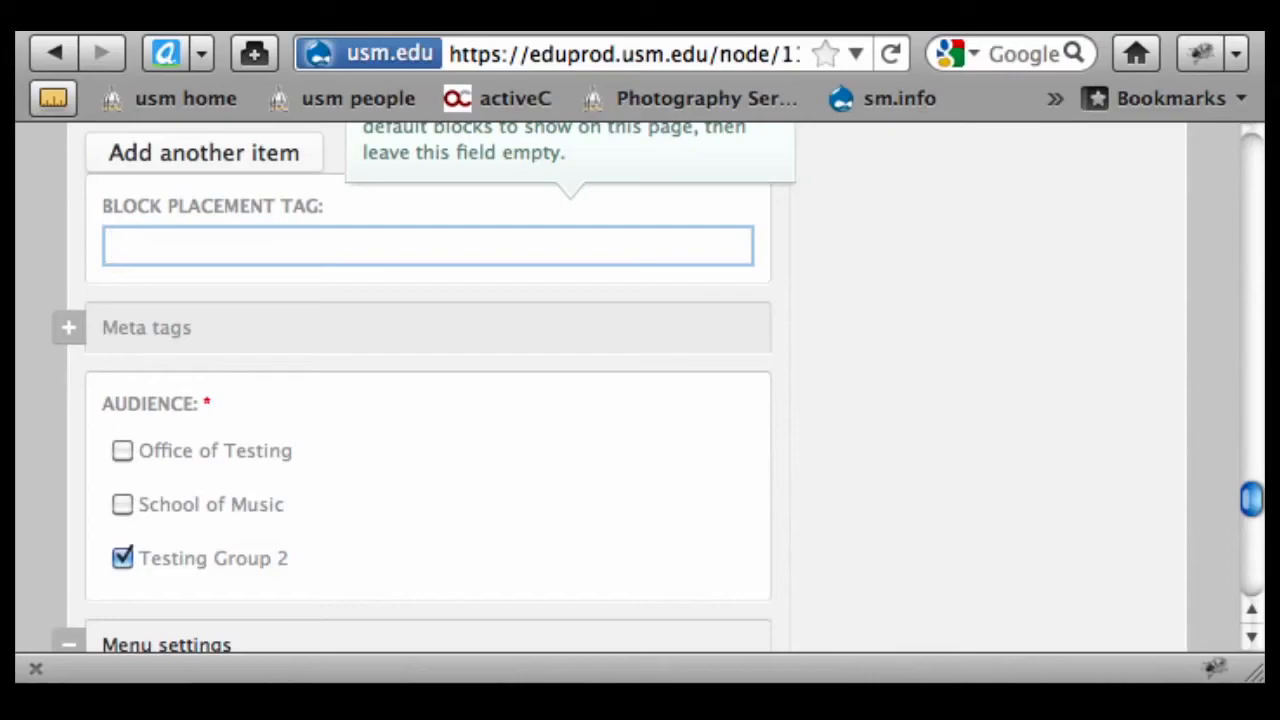
type("asldfjalsdjfl")
scroll(1183, 366, "up", 15)
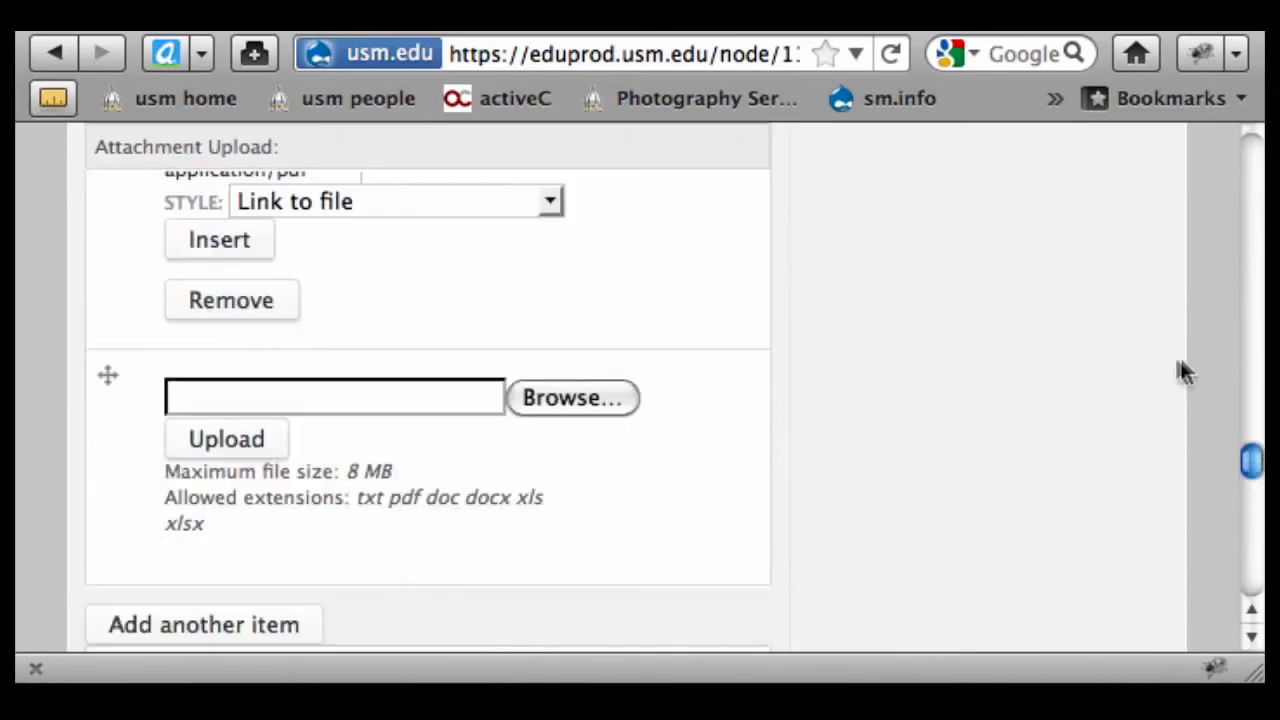
scroll(1000, 300, "up", 10)
Save the Welcome page and scroll through it to confirm the bio block is gone
left_click(889, 350)
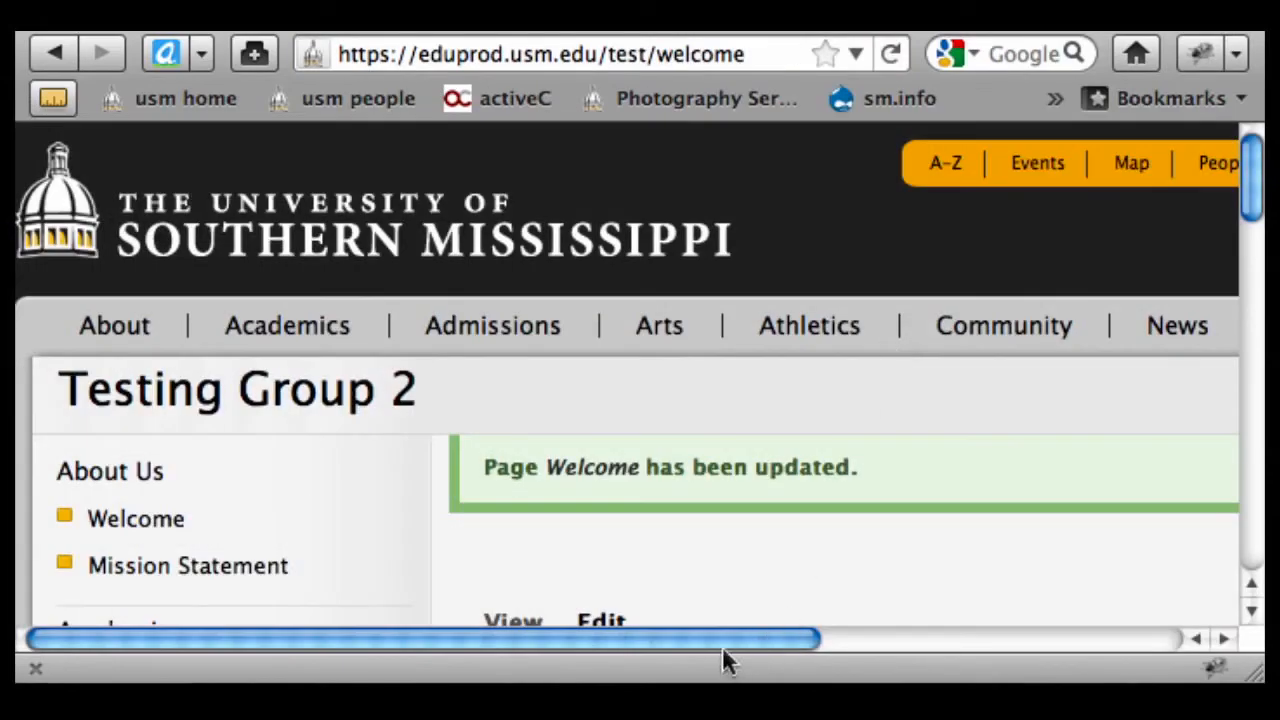
left_click_drag(722, 640, 1166, 551)
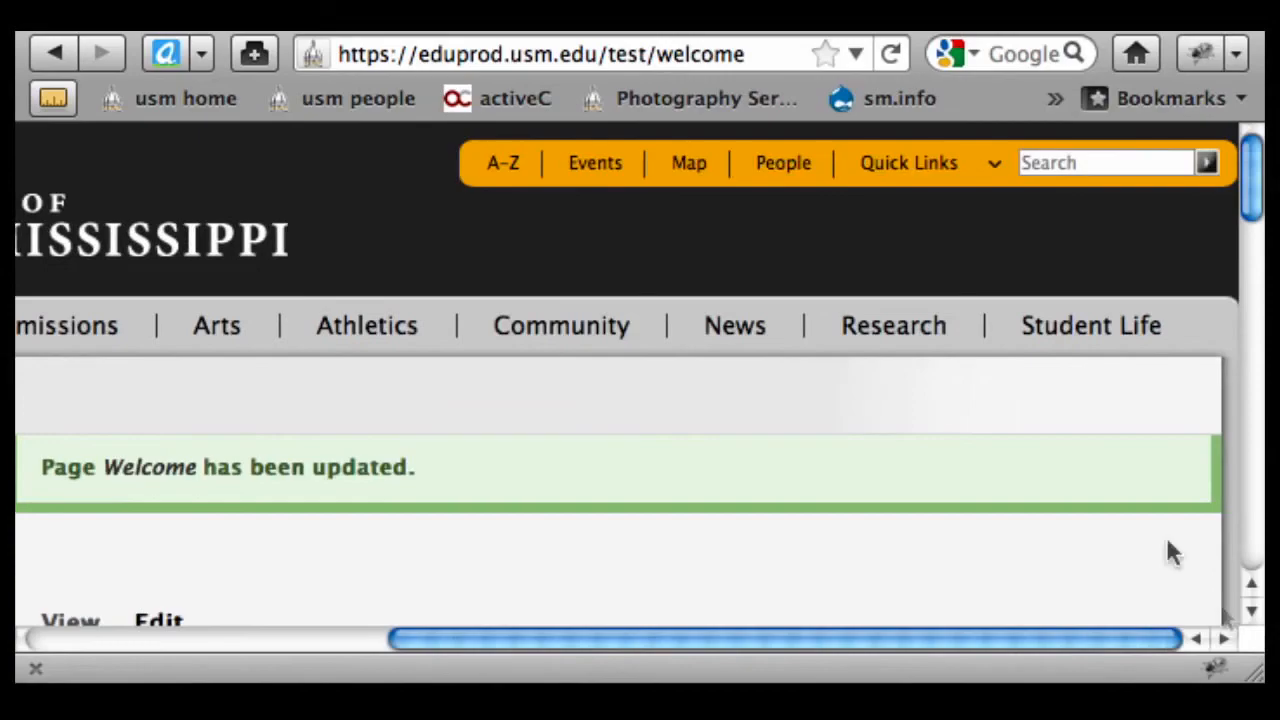
scroll(1063, 443, "down", 10)
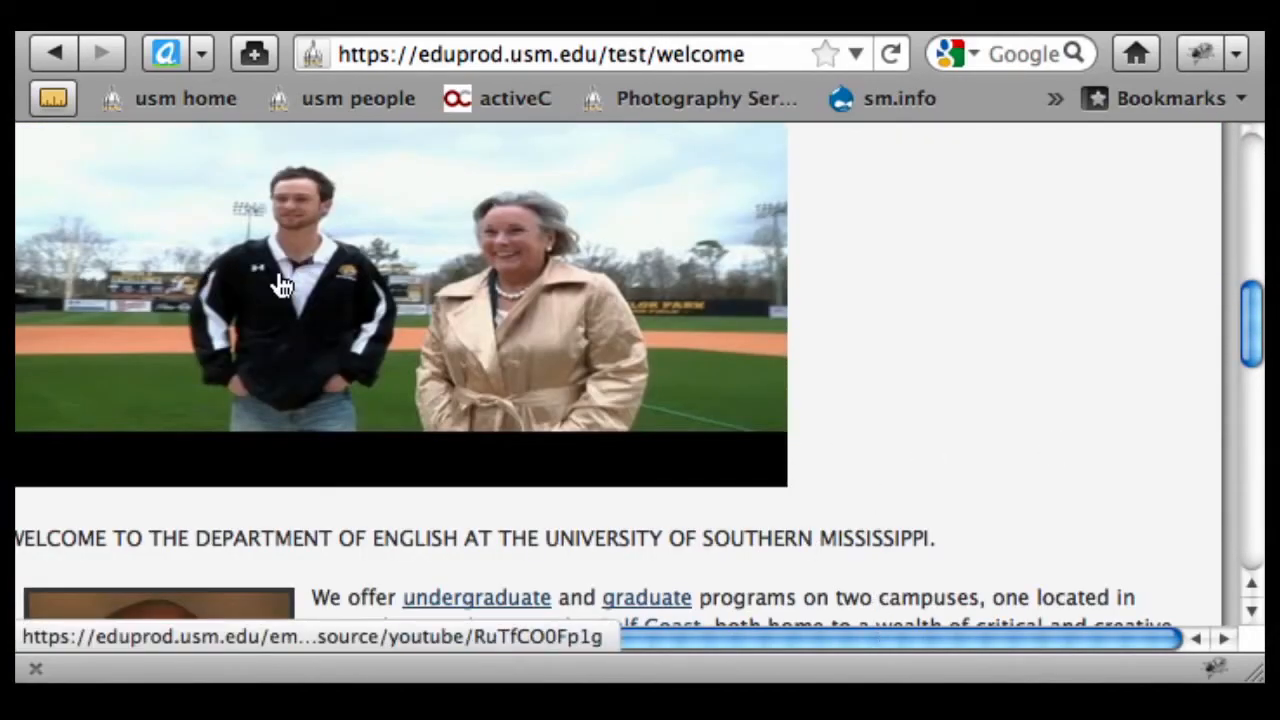
scroll(1090, 280, "up", 5)
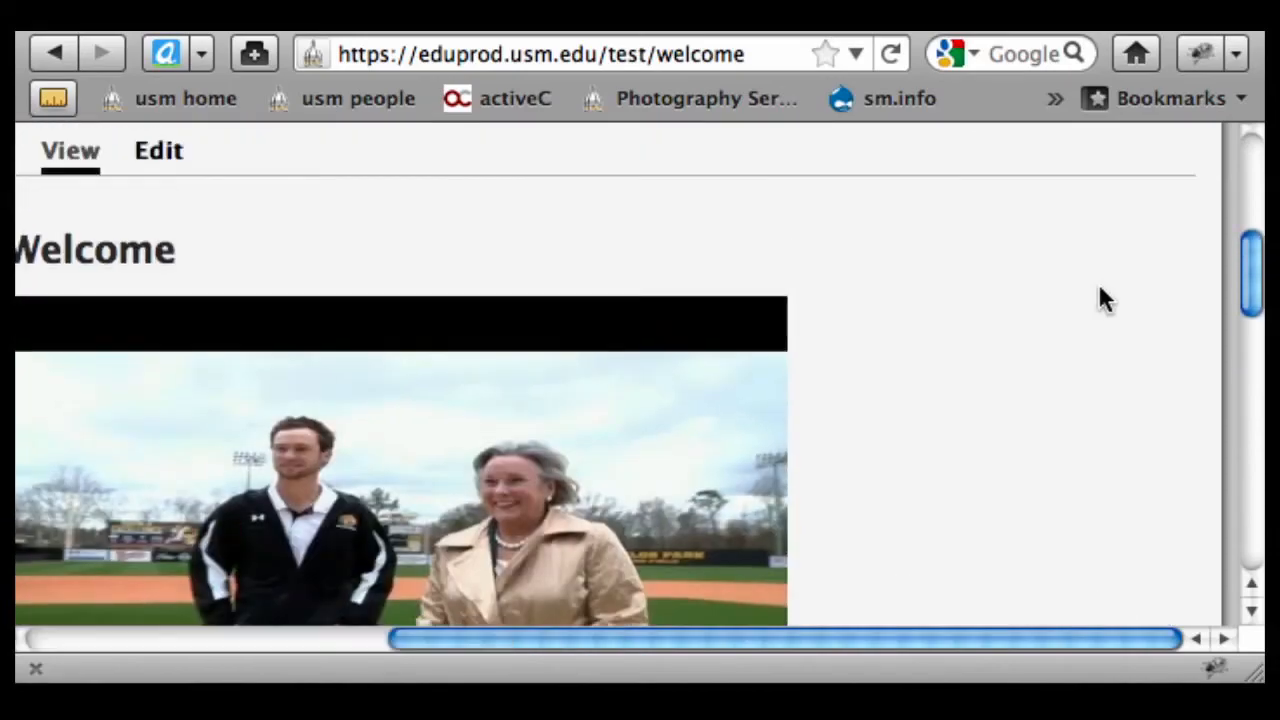
scroll(1100, 290, "down", 5)
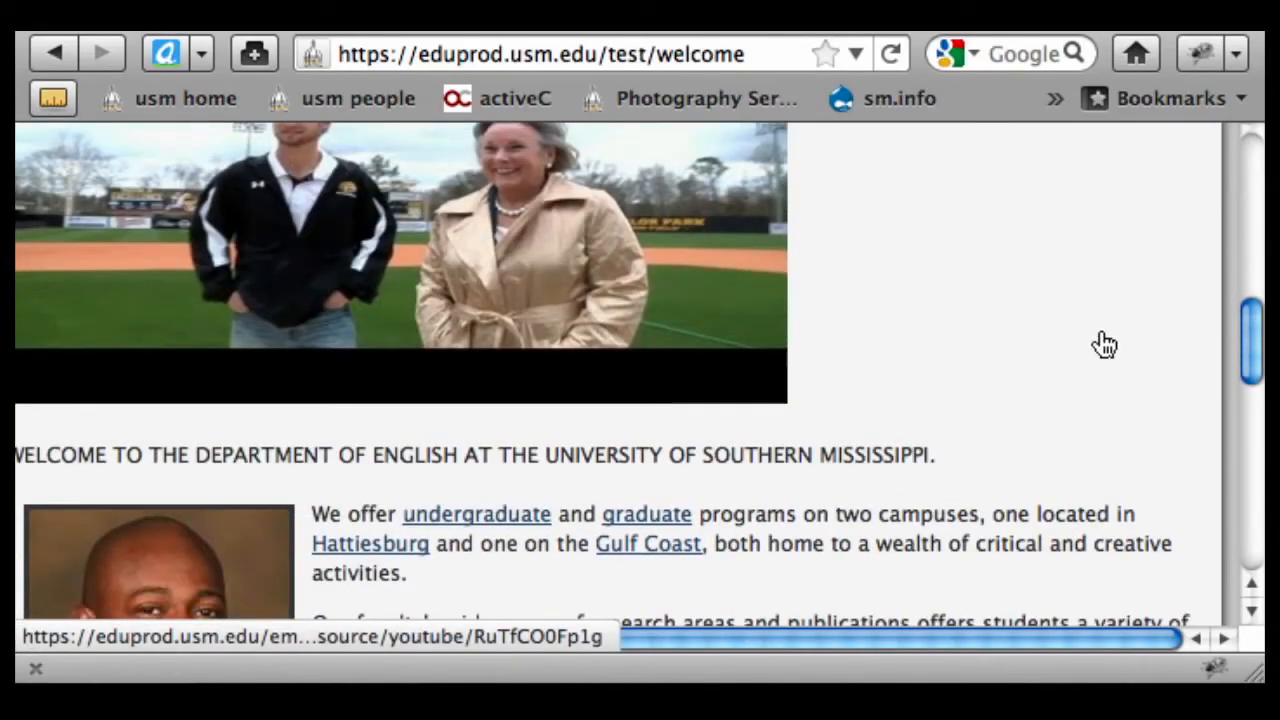
scroll(1100, 341, "down", 3)
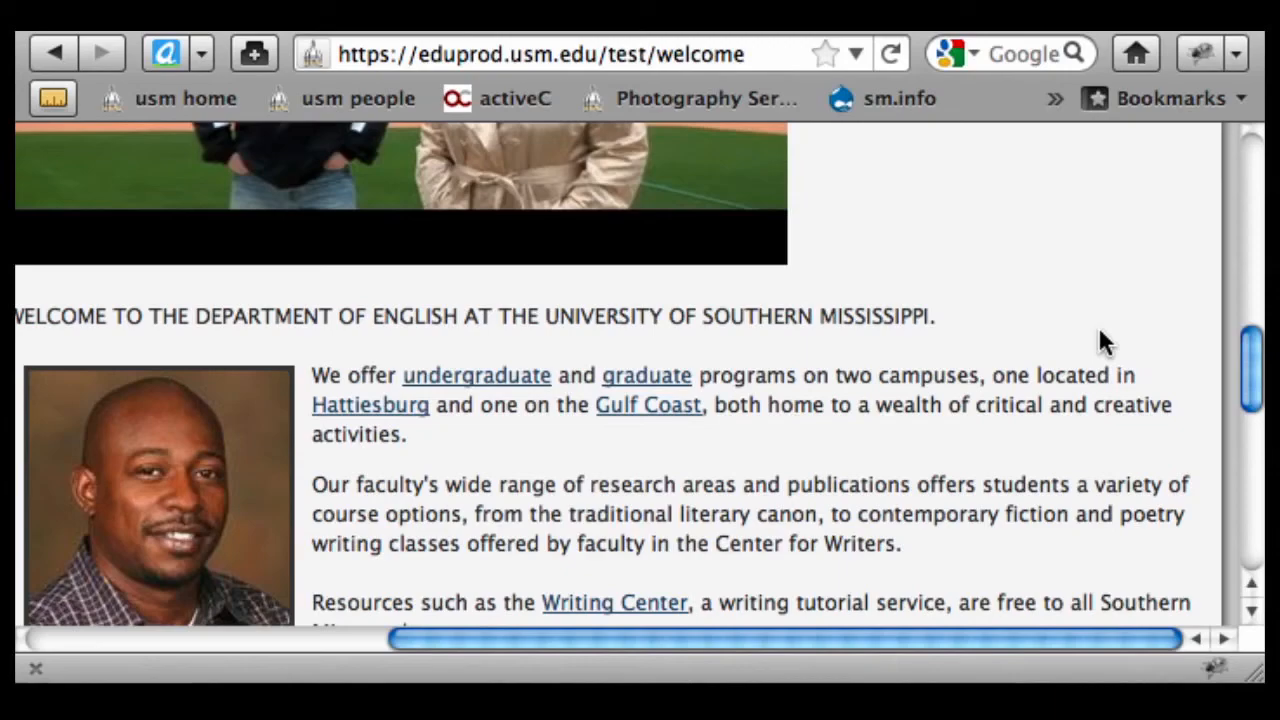
scroll(1086, 280, "up", 5)
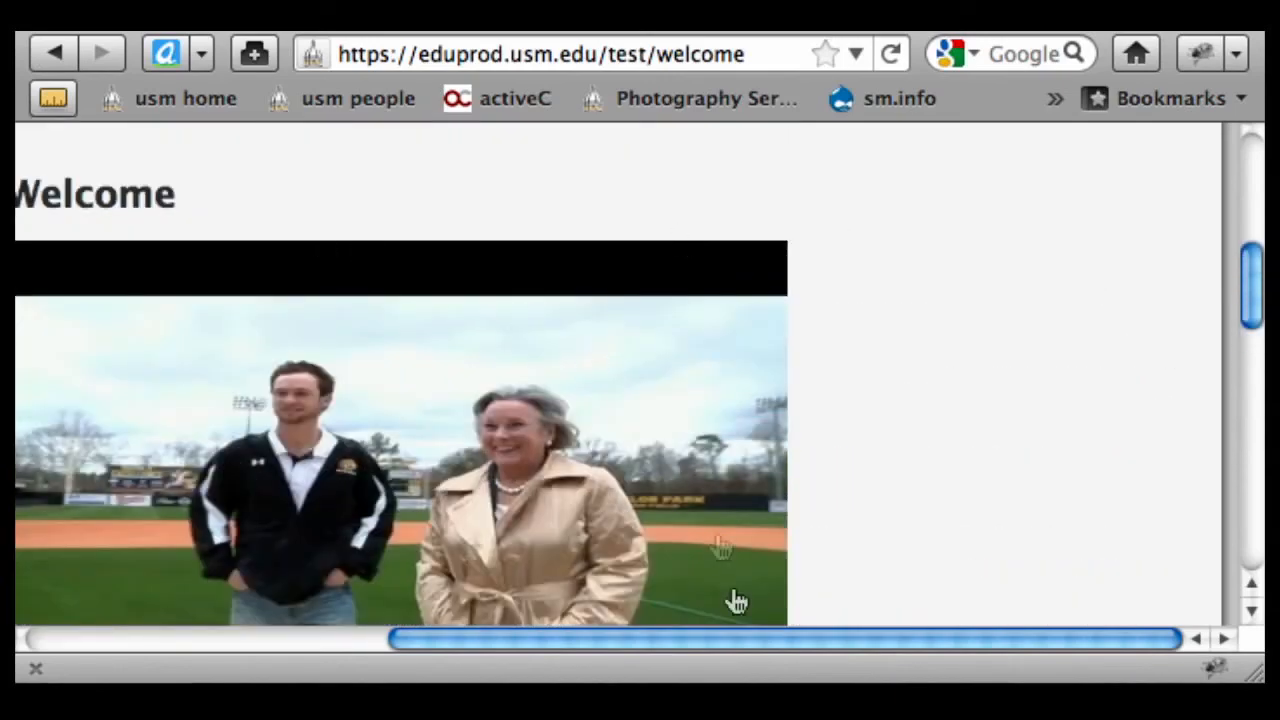
scroll(1100, 337, "down", 5)
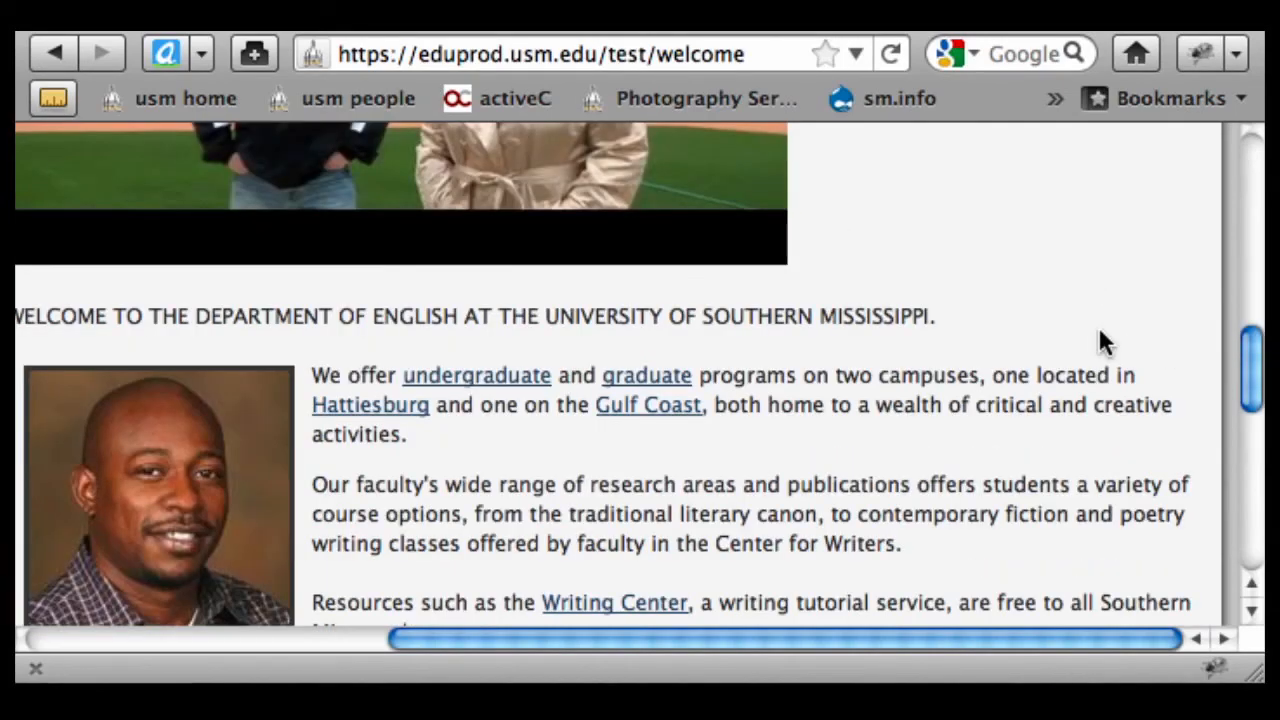